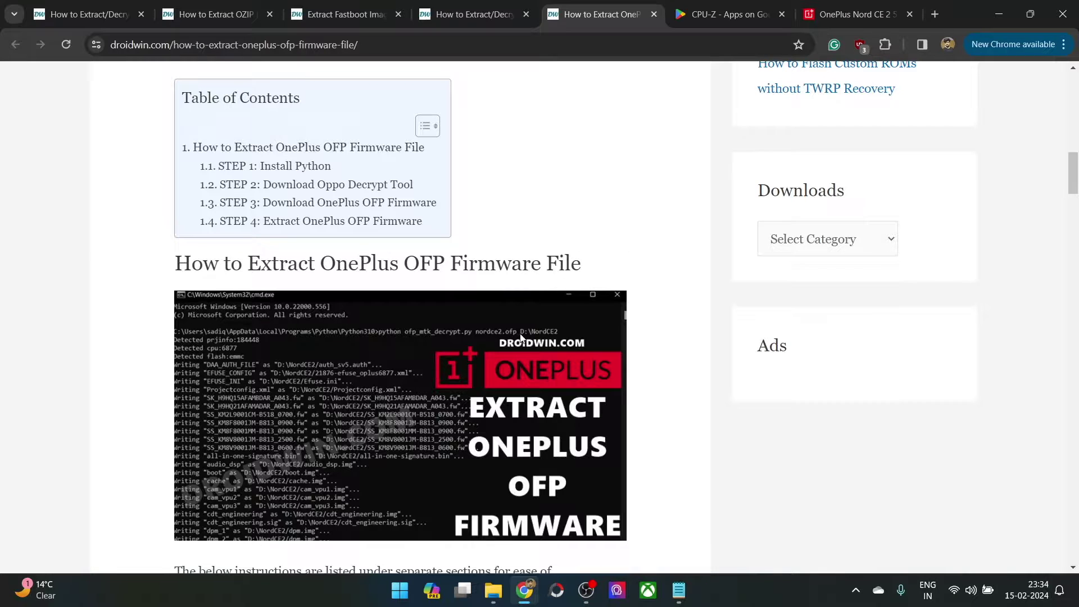
- Locate the IV2201export_11_A.09_2022012102140621.ofp firmware file in File Explorer's Firmware folder
left_click(493, 590)
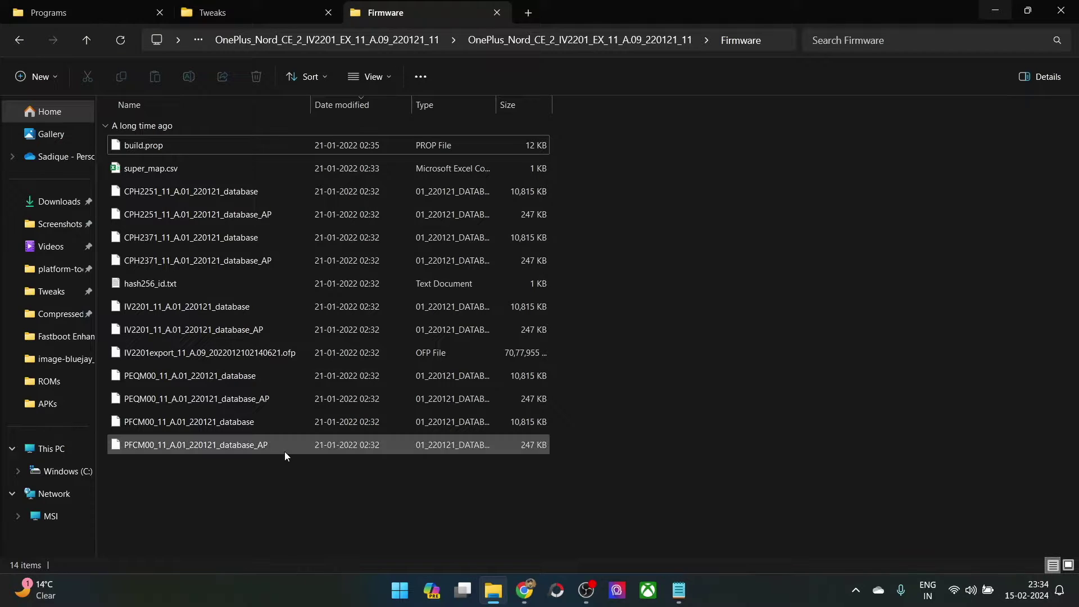
left_click(275, 357)
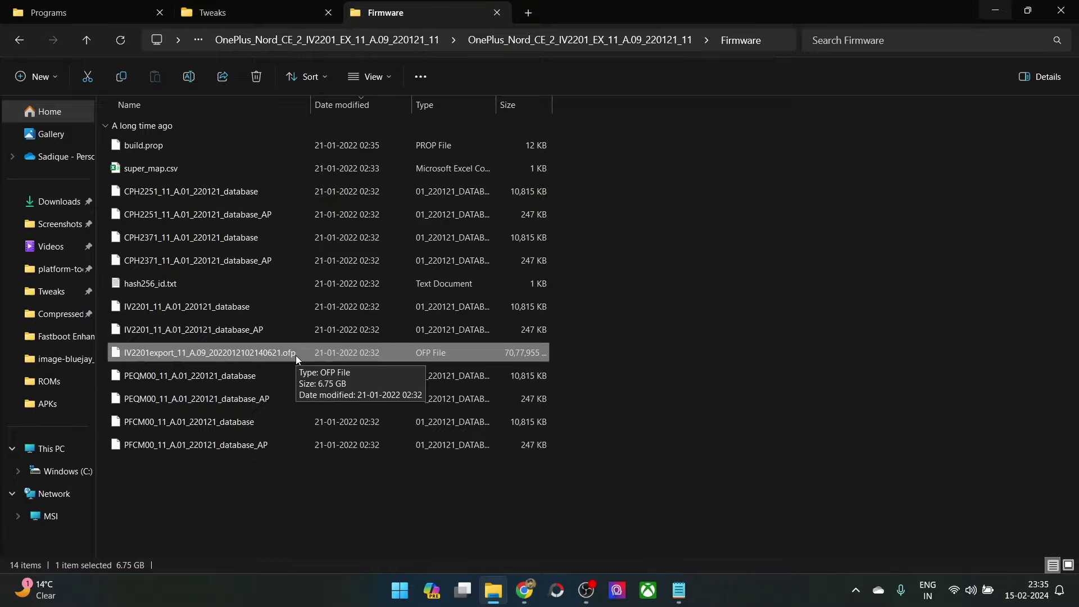
left_click(569, 464)
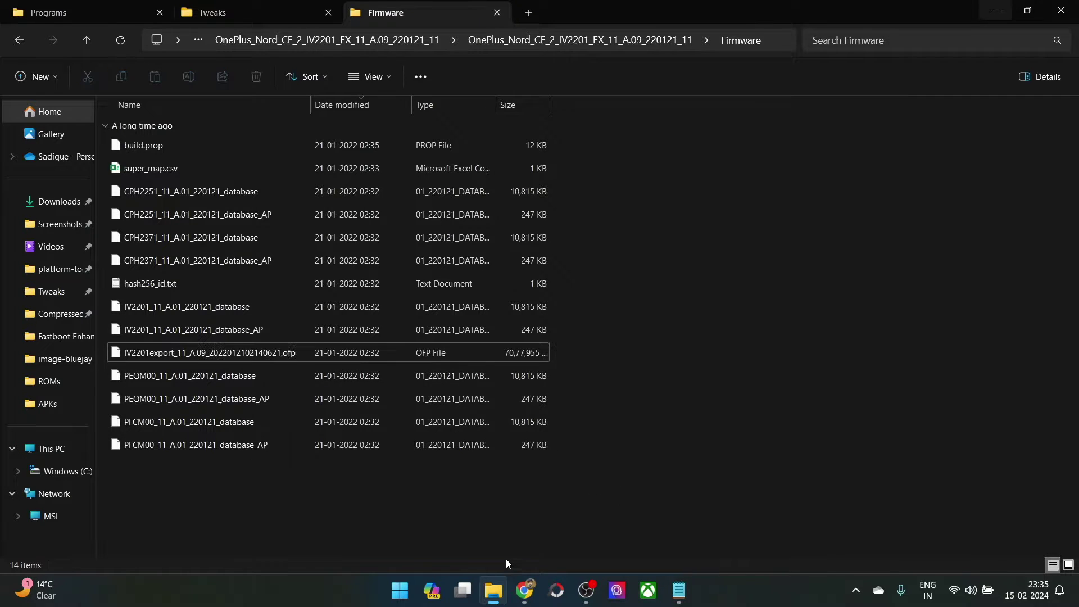
- Return to the OnePlus OFP extraction guide in Chrome and open its Python download link in a new tab
left_click(520, 600)
scroll(511, 337, "down", 6)
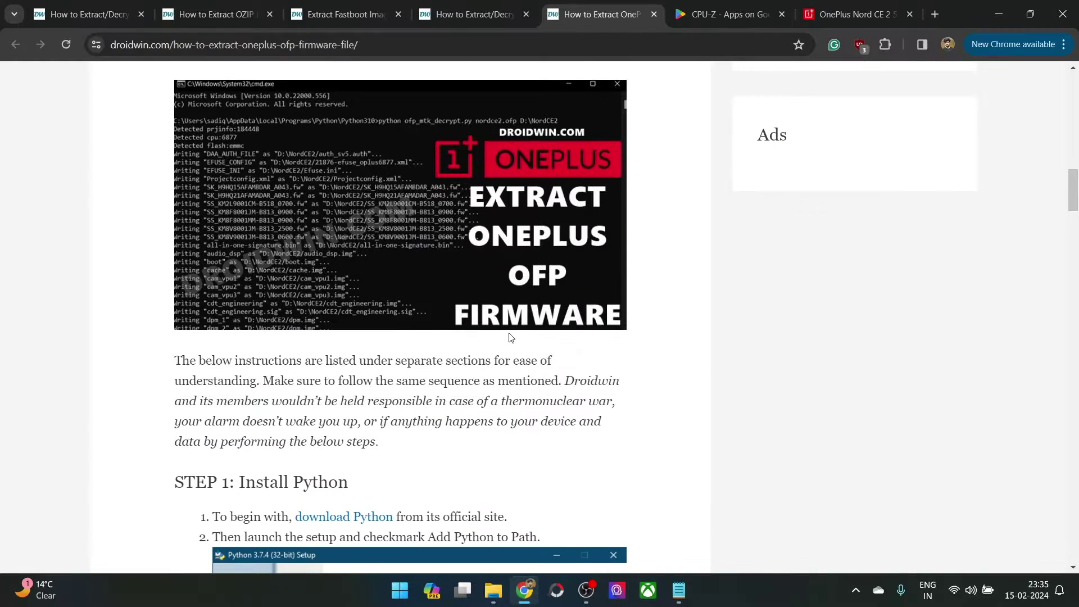
right_click(359, 376)
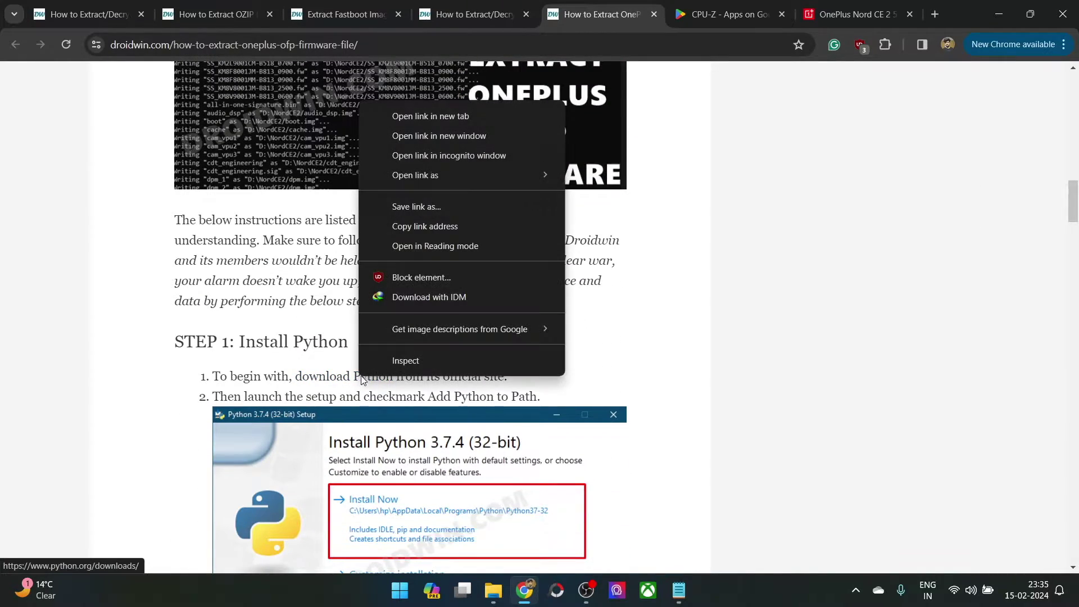
left_click(448, 115)
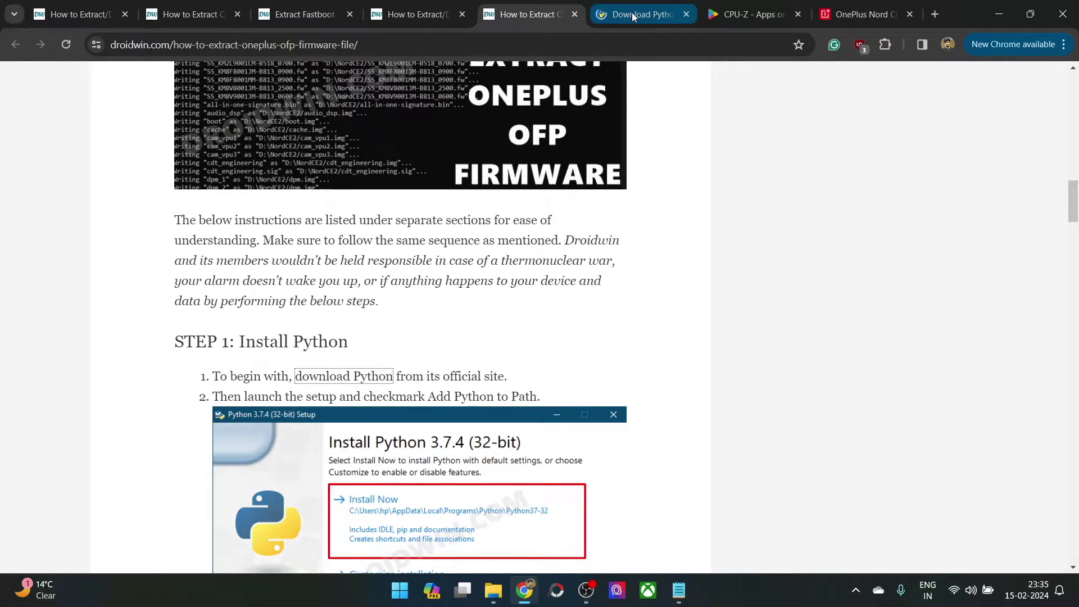
left_click(632, 14)
- Download the Python 3.12.2 installer, keeping the existing complete file, and open its download folder
left_click(231, 281)
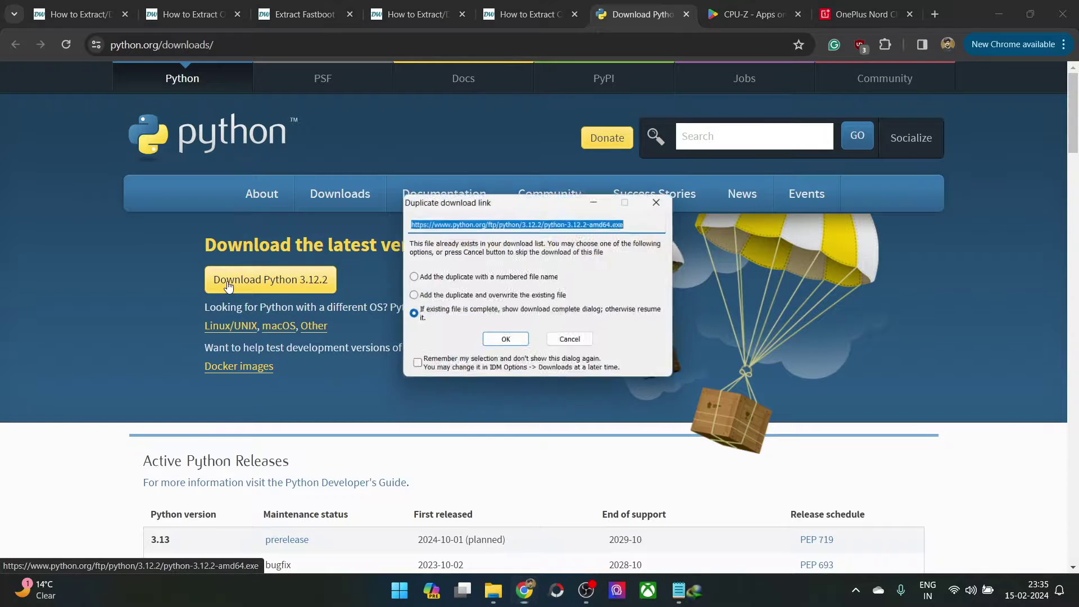
left_click(506, 342)
left_click(553, 339)
- Run python-3.12.2-amd64.exe and install Python with the default settings and python.exe added to PATH
double_click(200, 148)
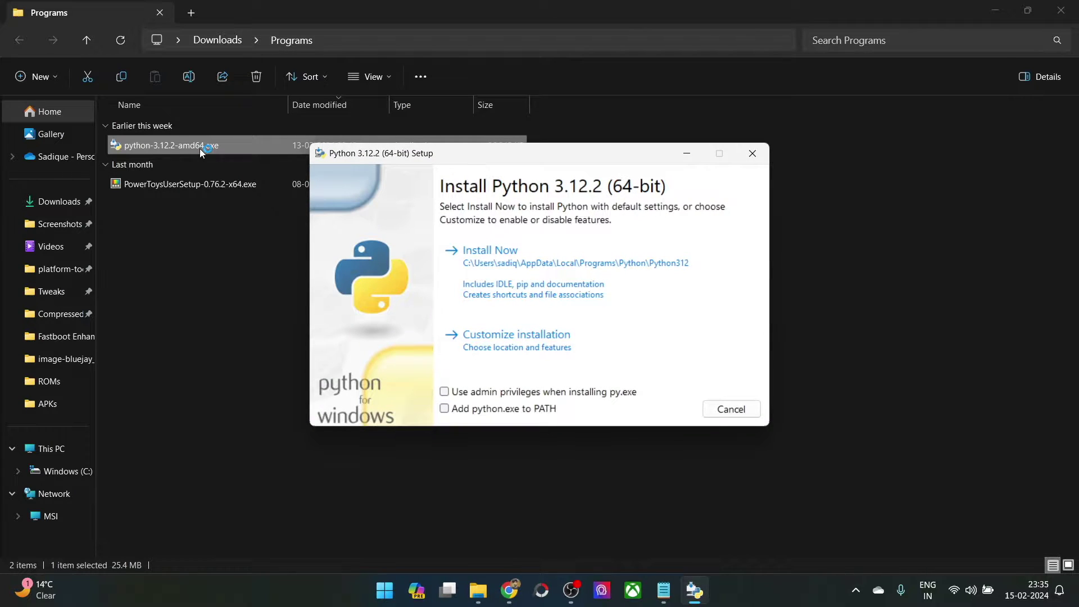
left_click(478, 410)
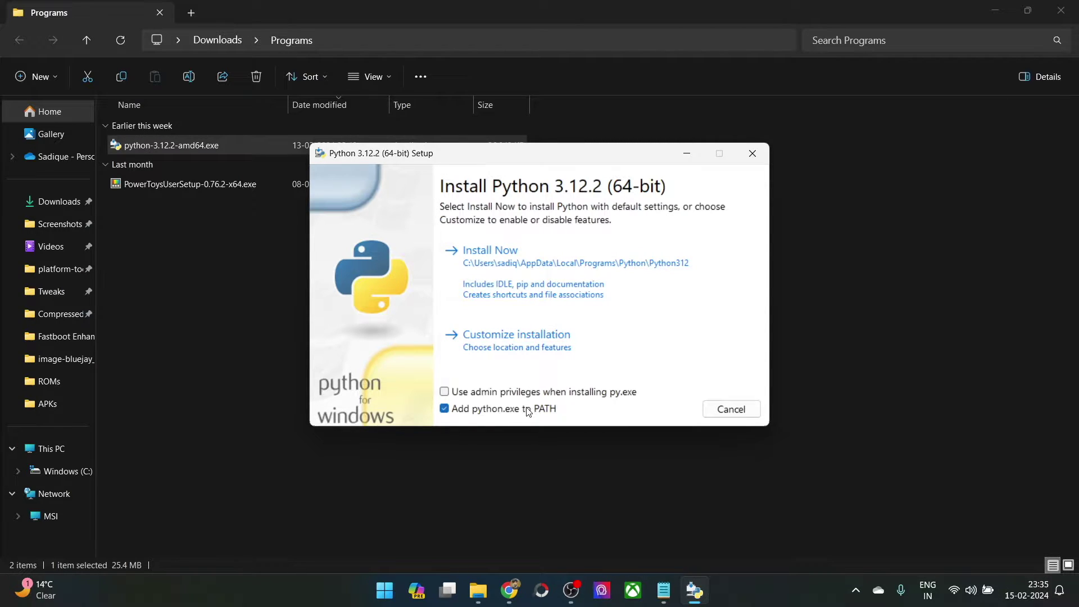
left_click(580, 277)
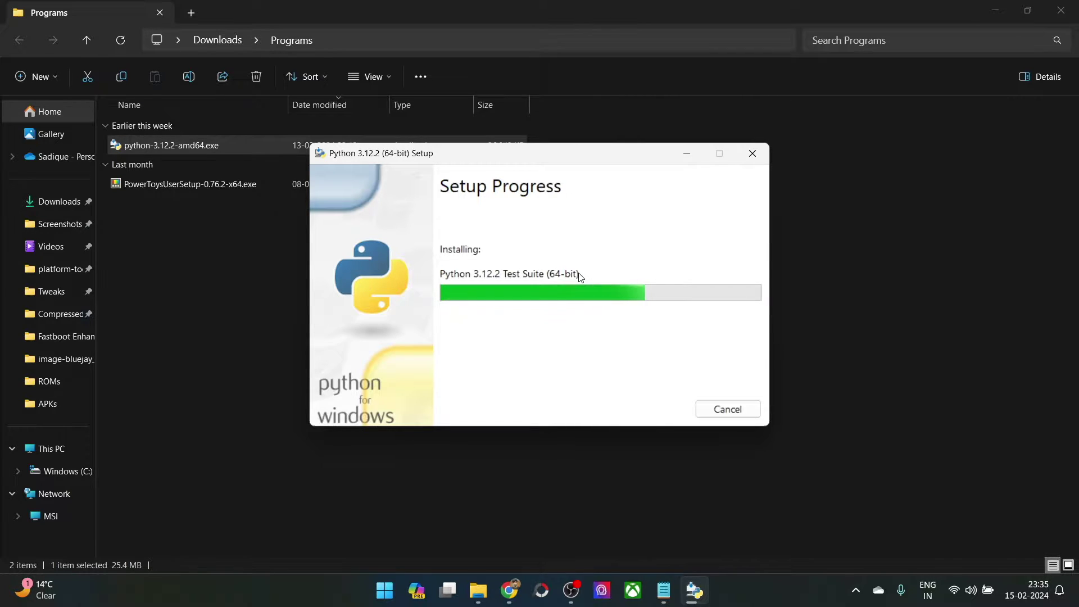
- Find the instruction about disabling the path length limit in the OnePlus OPS firmware guide in Chrome
left_click(509, 590)
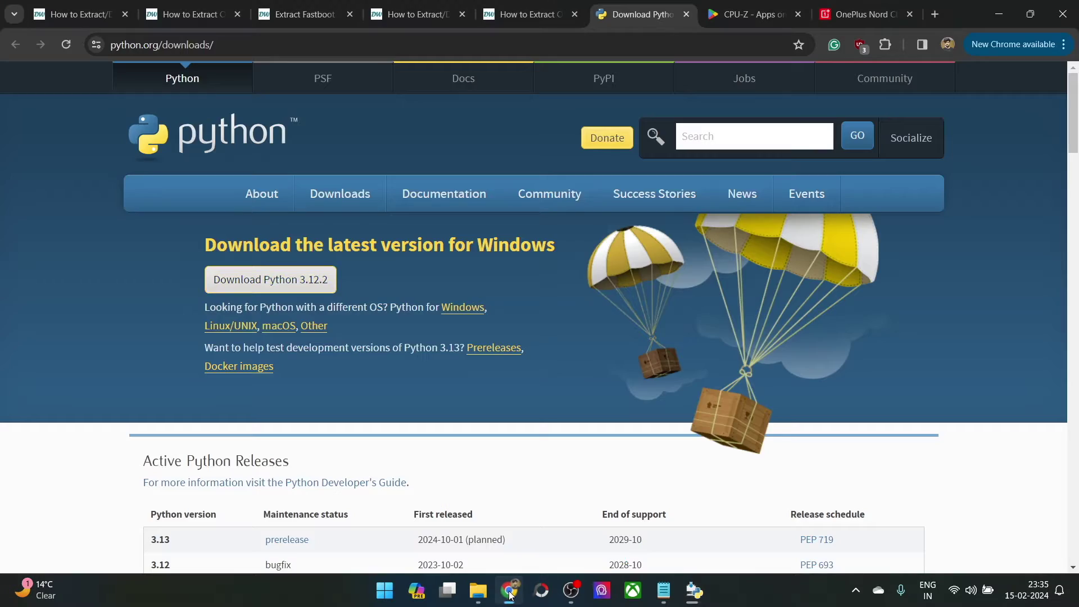
left_click(82, 10)
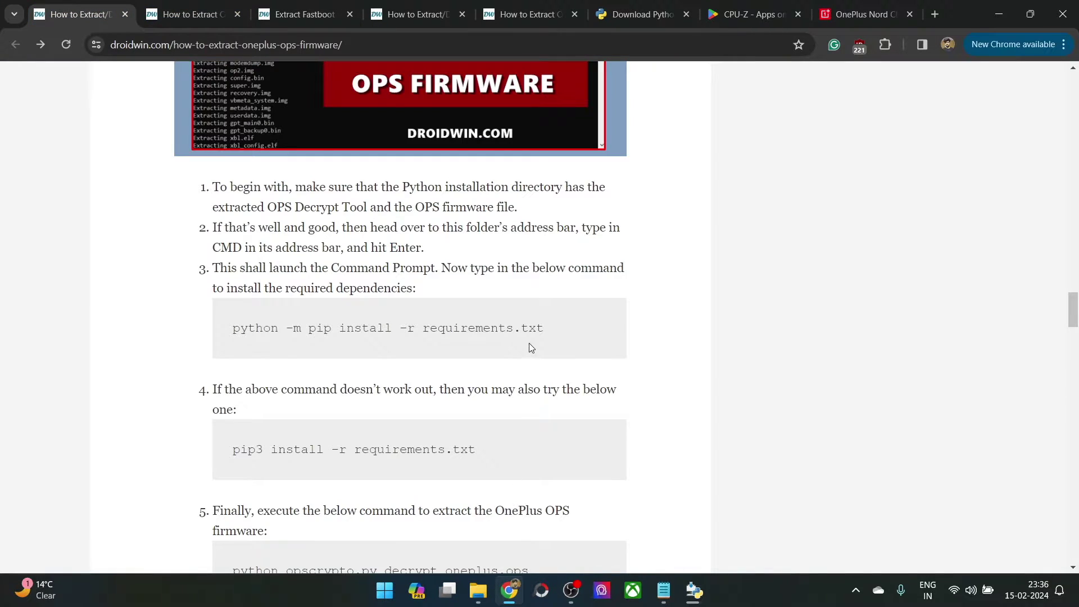
scroll(528, 346, "up", 6)
scroll(529, 348, "up", 15)
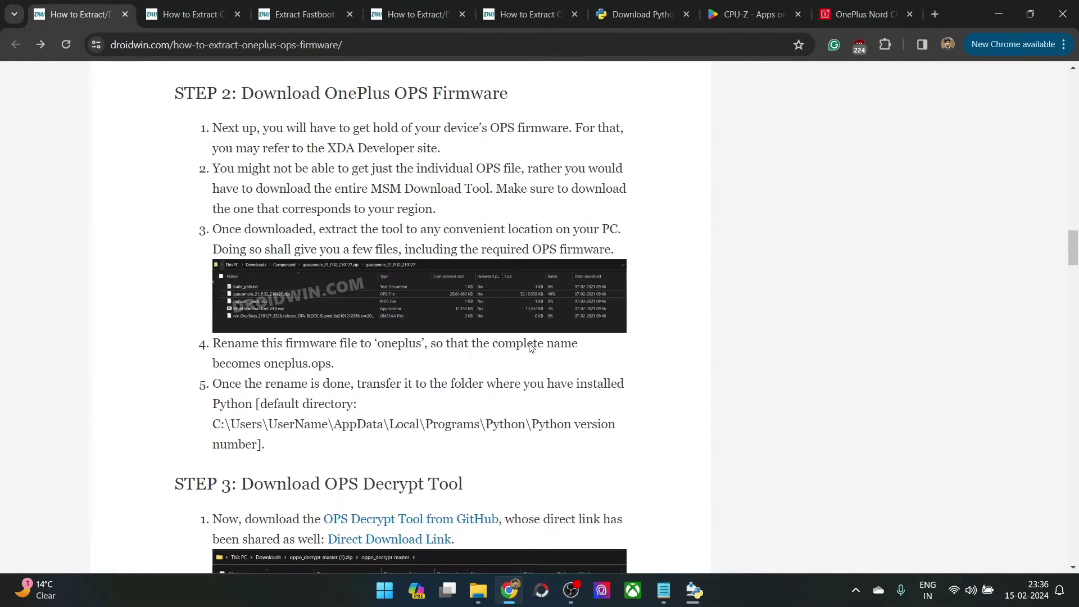
scroll(529, 348, "down", 9)
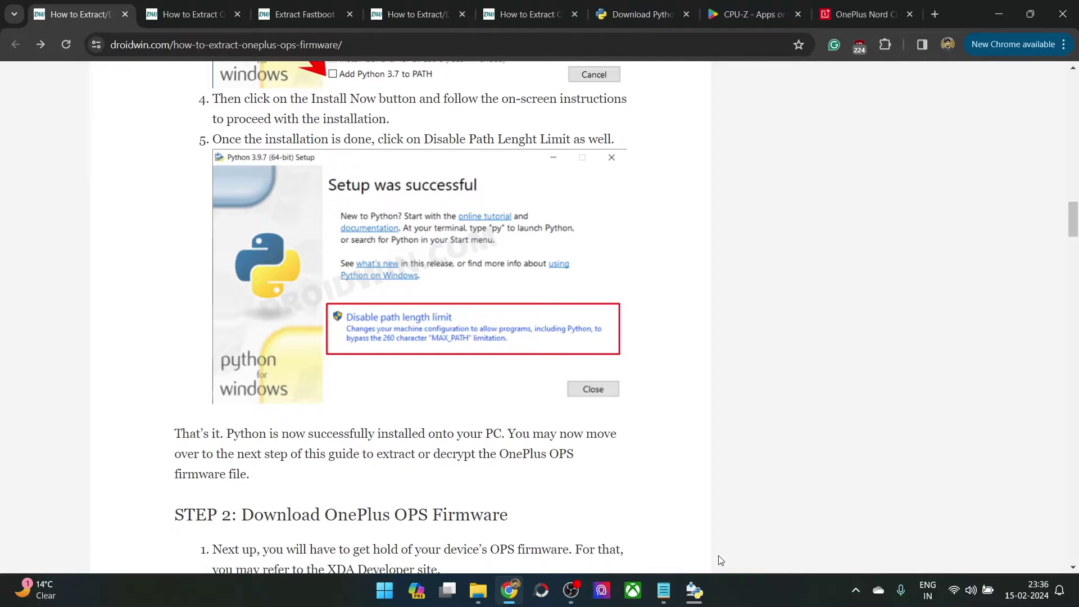
- Check the Python installer's final window for the path length limit option against the guide, and close the installer
left_click(700, 592)
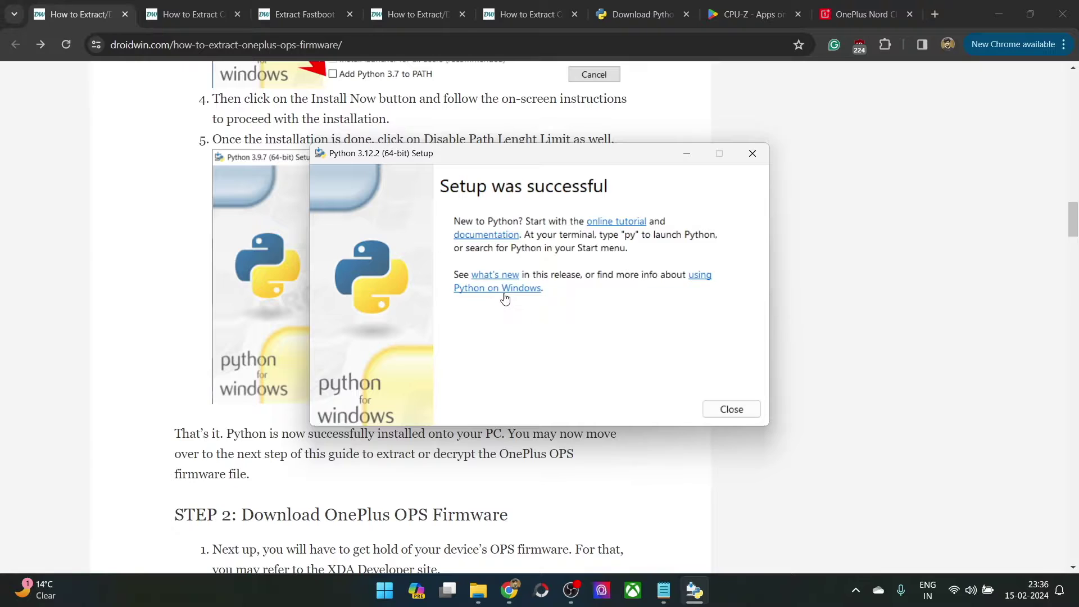
left_click(685, 154)
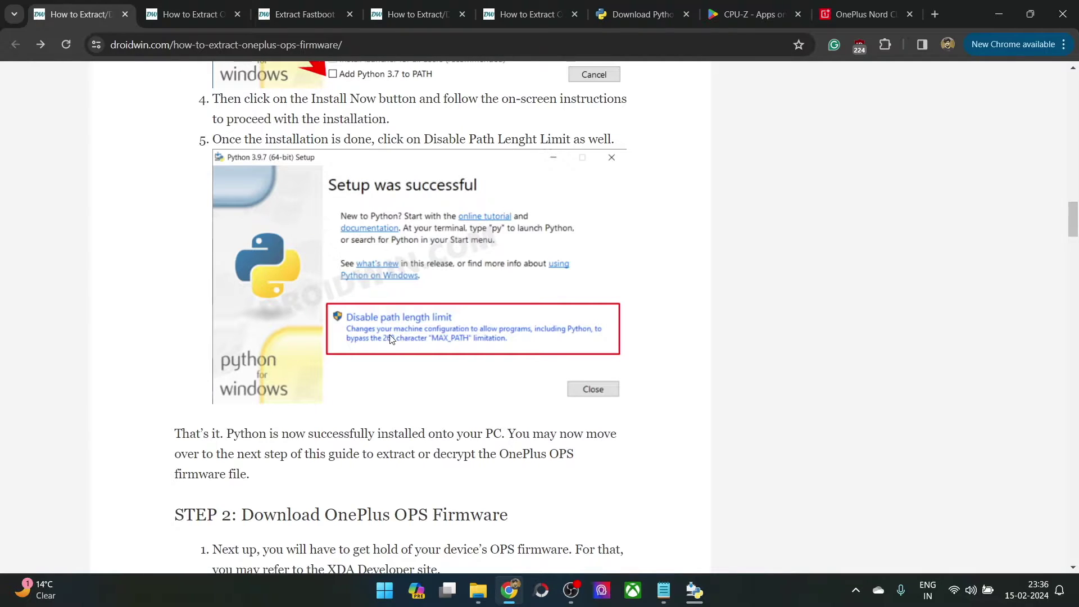
left_click(695, 590)
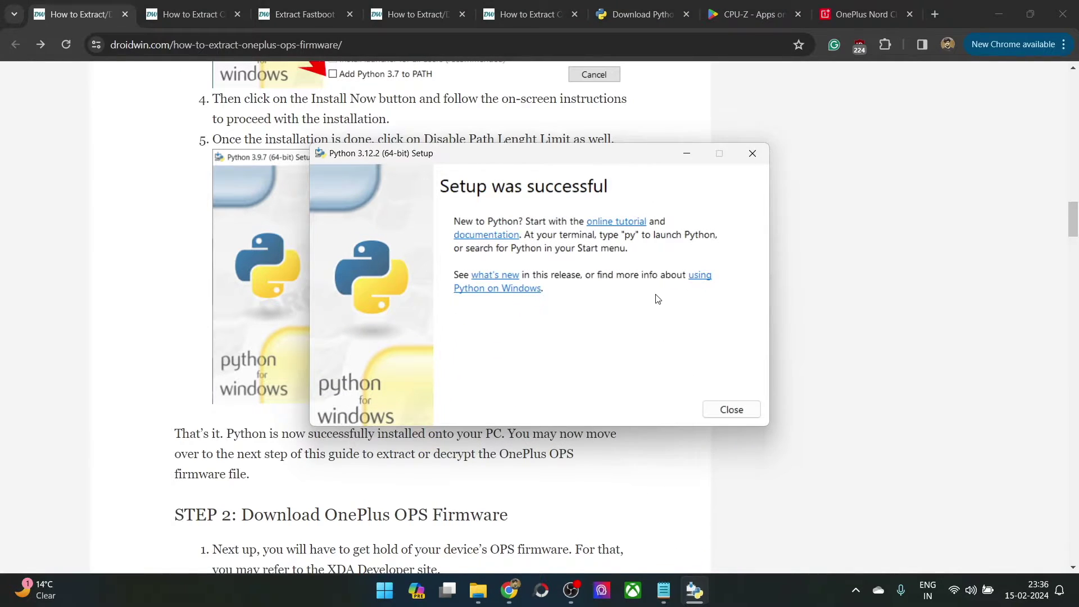
left_click(753, 153)
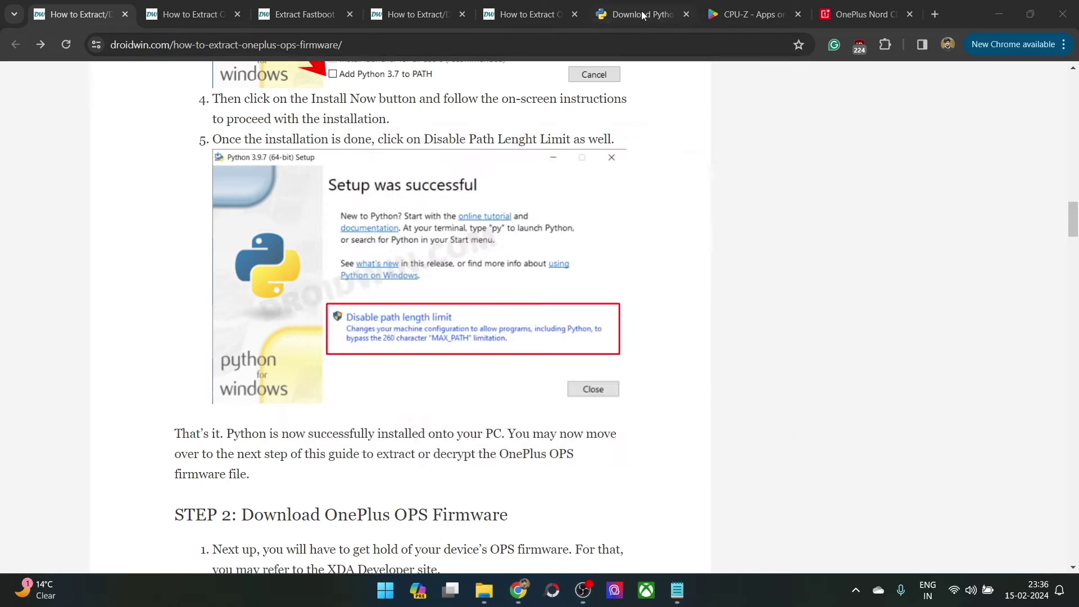
- Open the Oppo Decrypt Tool's GitHub page in a new tab from Step 2 of the OFP extraction guide
left_click(526, 14)
scroll(447, 286, "down", 8)
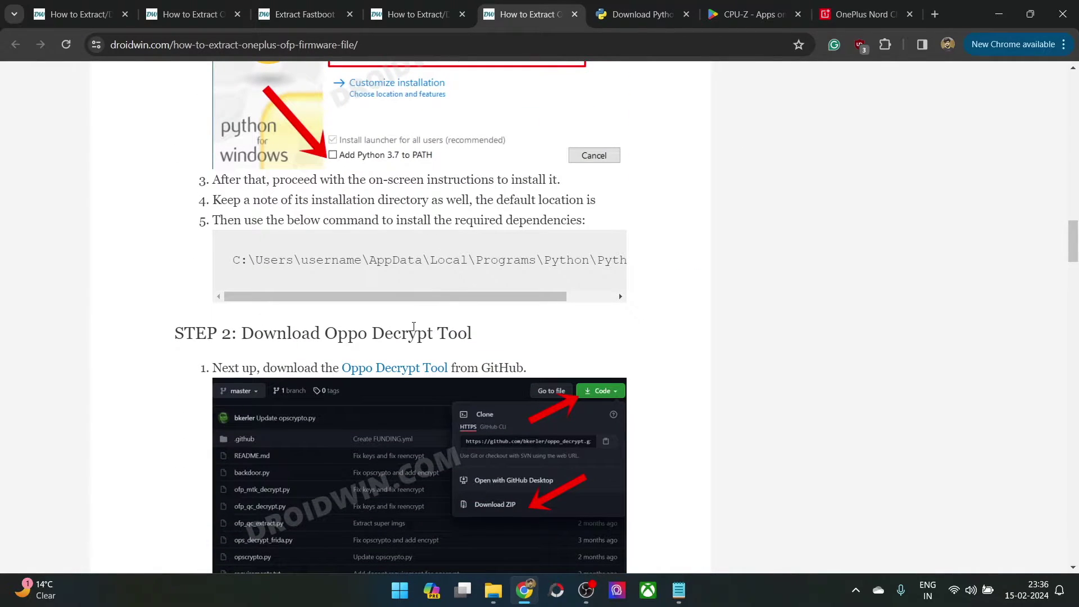
right_click(393, 374)
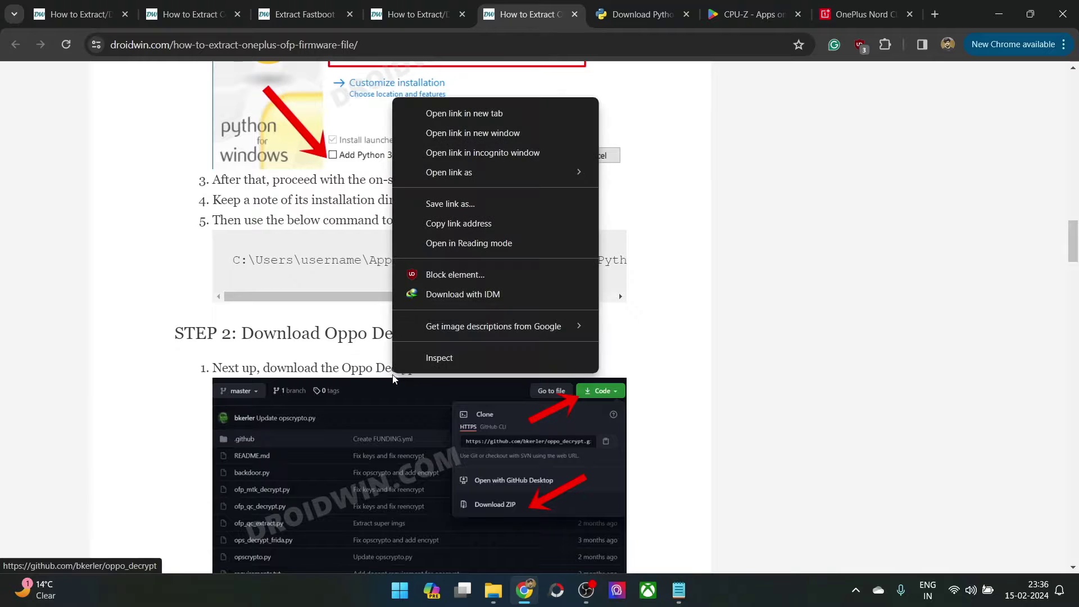
left_click(489, 115)
left_click(560, 16)
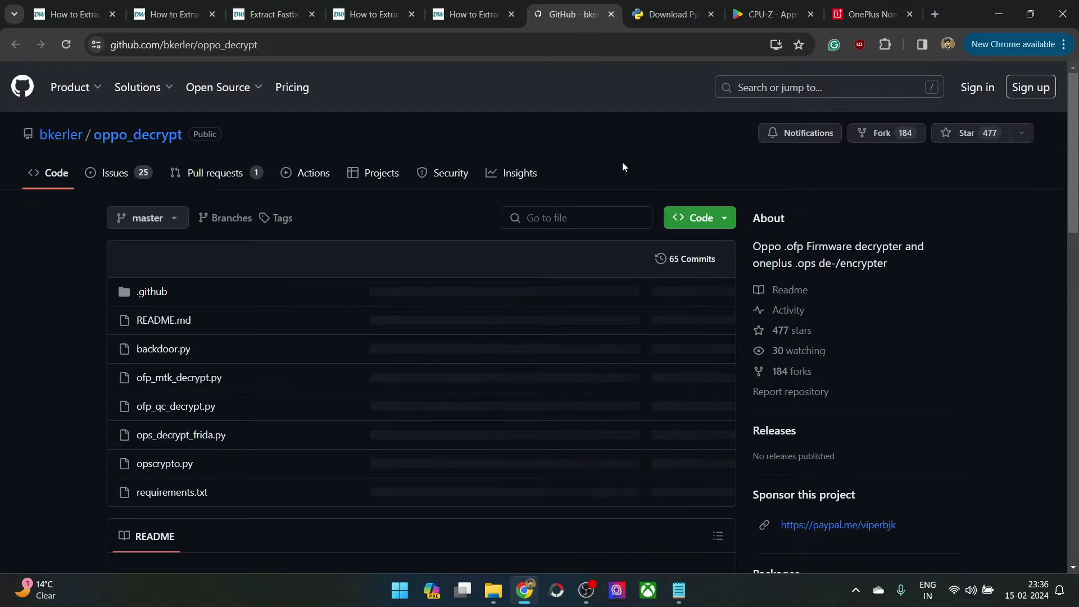
- Check the oppo_decrypt repository's Releases section and download the repository as oppo_decrypt-master_2.zip into Downloads\Compressed
scroll(527, 329, "down", 3)
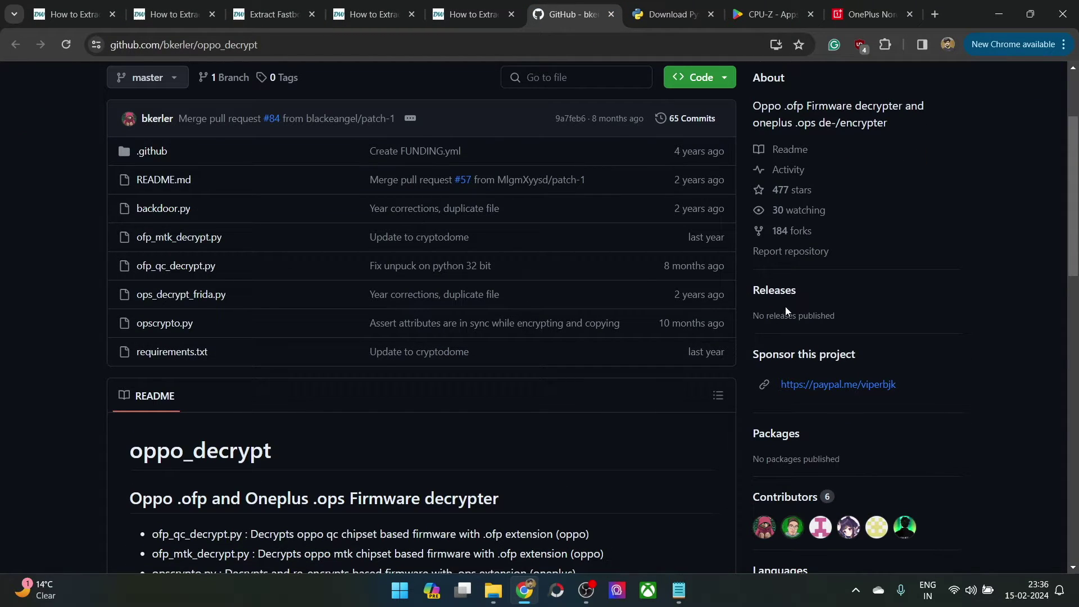
left_click_drag(753, 315, 836, 316)
scroll(473, 422, "up", 1)
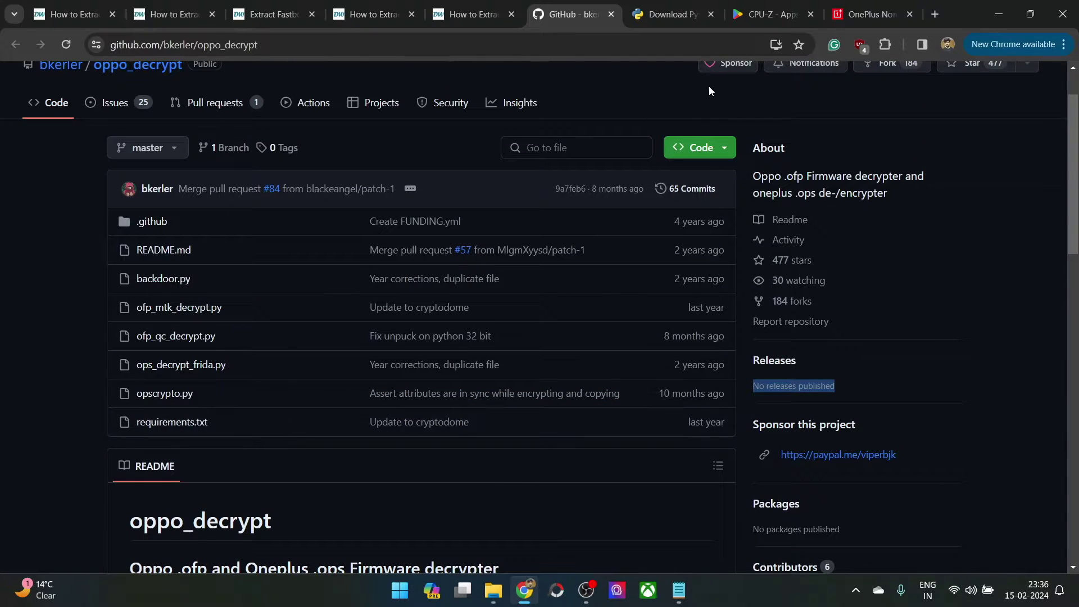
left_click(719, 152)
left_click(582, 344)
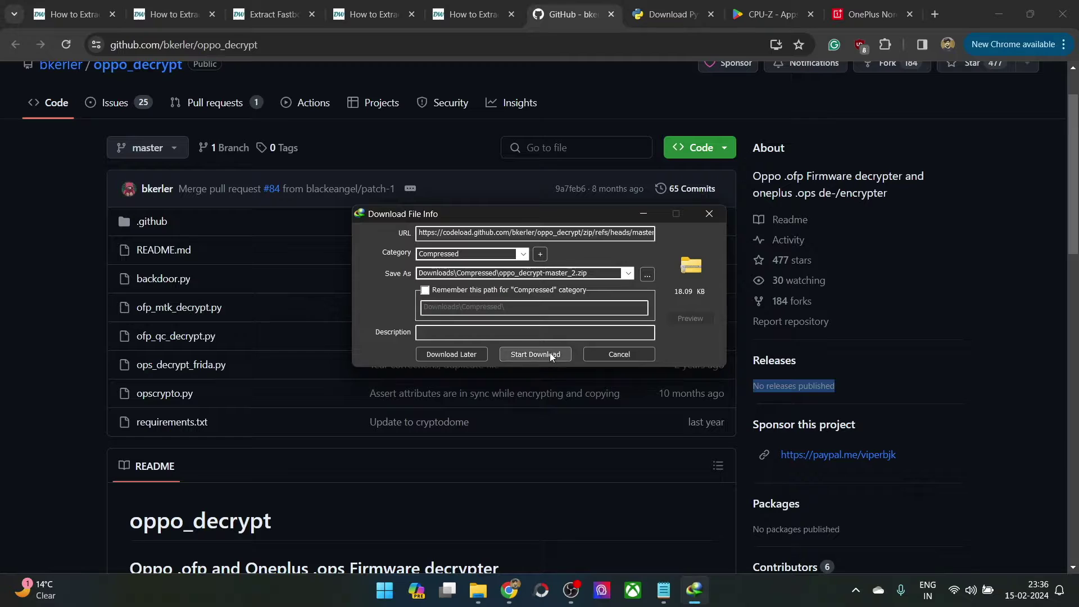
left_click(550, 352)
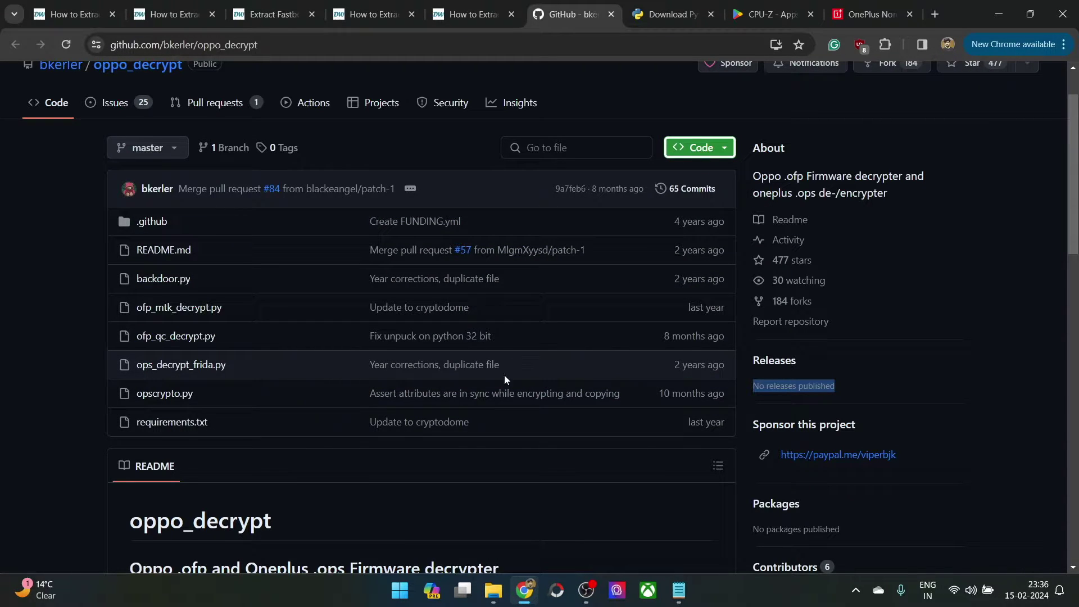
- Close the separate Programs window in File Explorer and open the Downloads\Compressed folder in a new tab
left_click(504, 595)
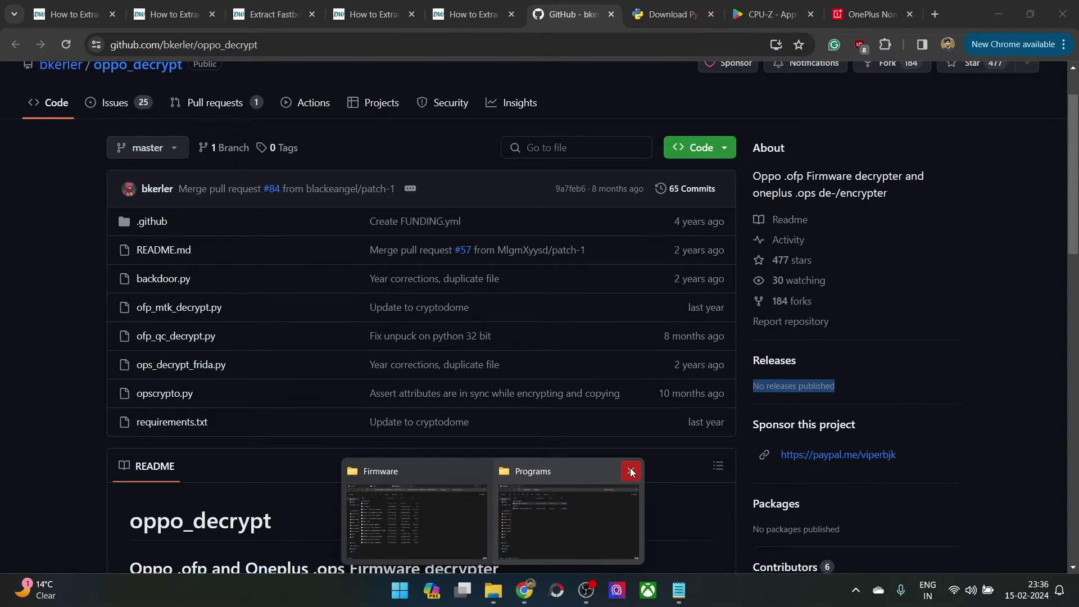
left_click(631, 472)
left_click(480, 507)
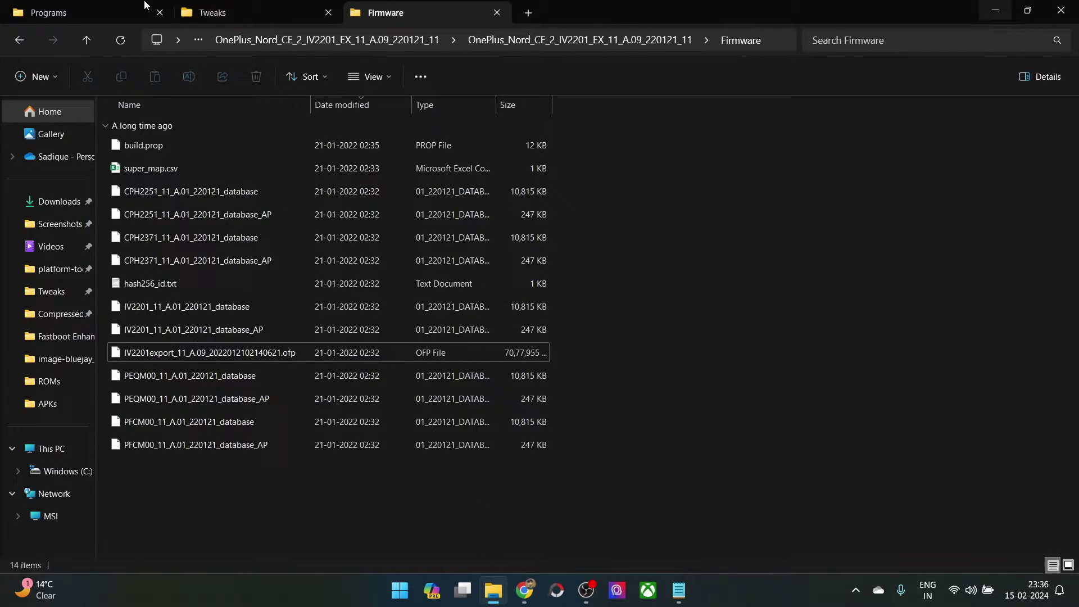
left_click(528, 12)
double_click(205, 147)
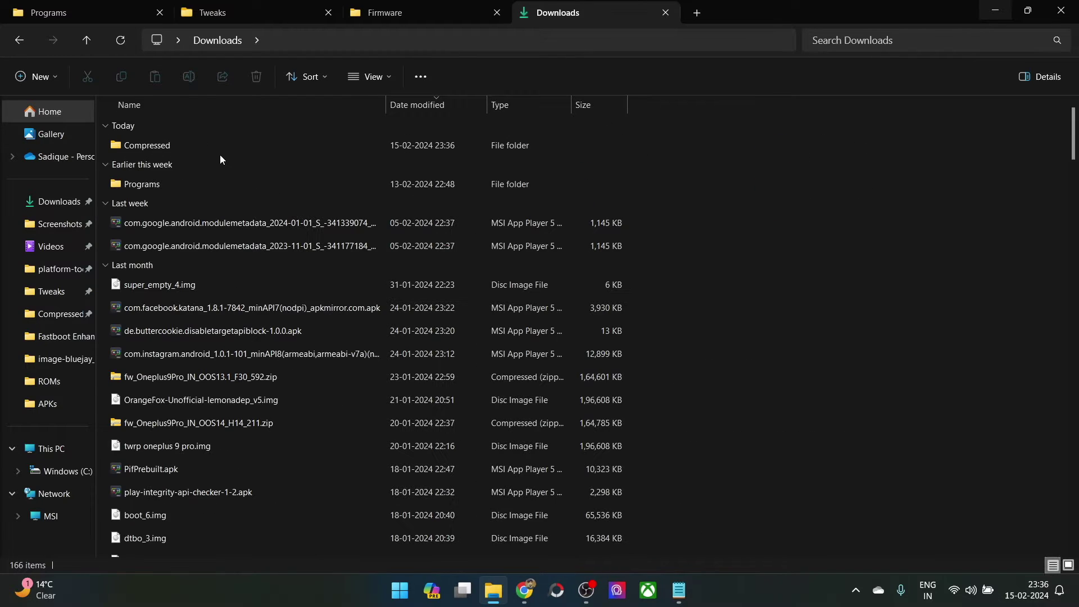
double_click(194, 145)
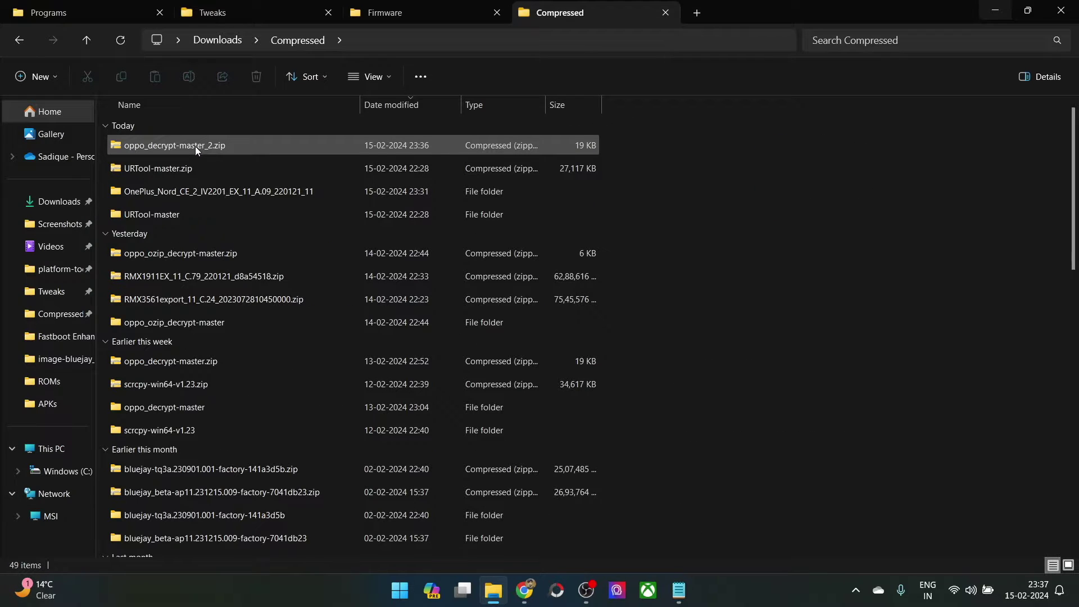
- Extract oppo_decrypt-master_2.zip into its default folder
right_click(241, 147)
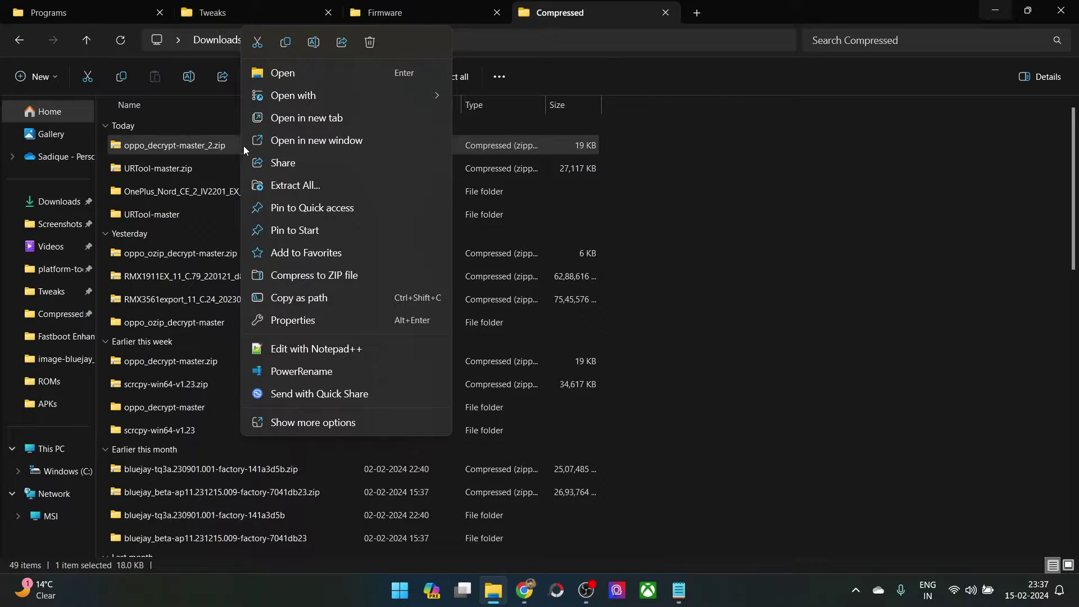
left_click(290, 185)
left_click(652, 437)
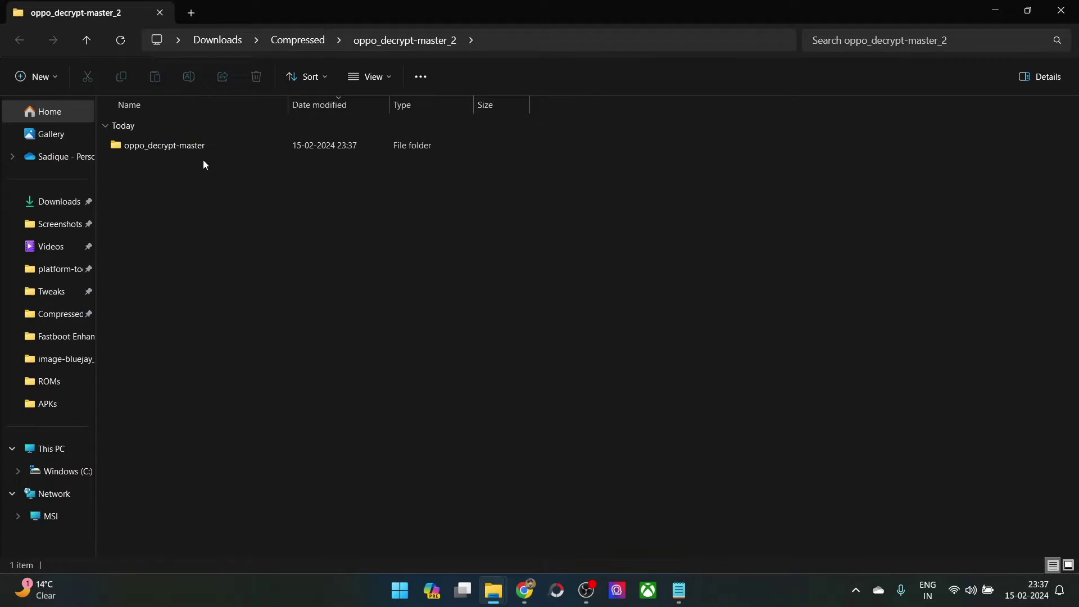
- Open the extracted oppo_decrypt-master folder and copy all of its contents, including .github and requirements.txt
double_click(194, 147)
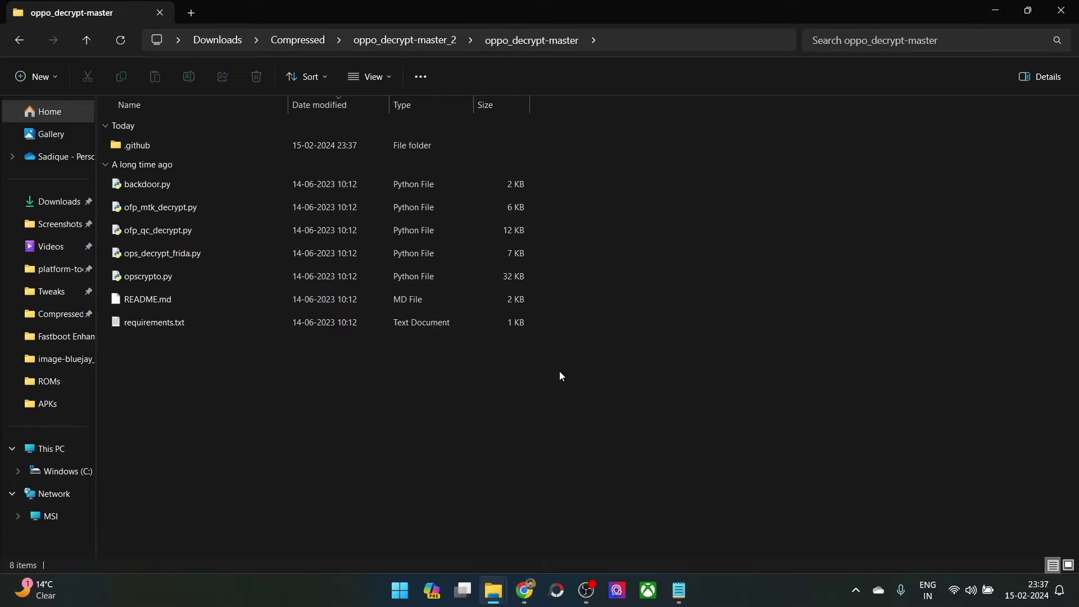
left_click_drag(576, 375, 267, 143)
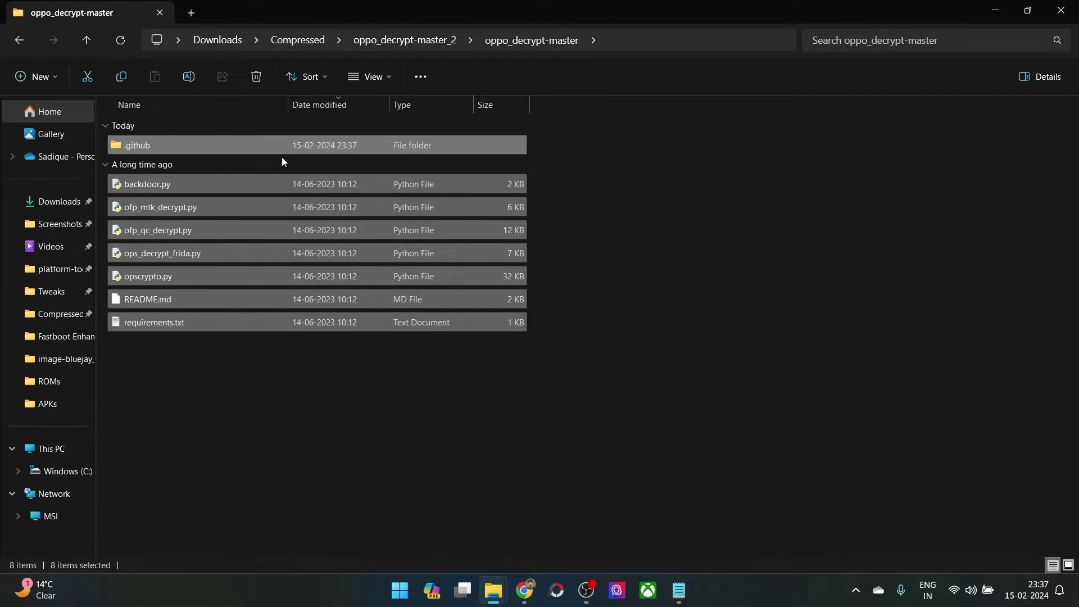
left_click(525, 584)
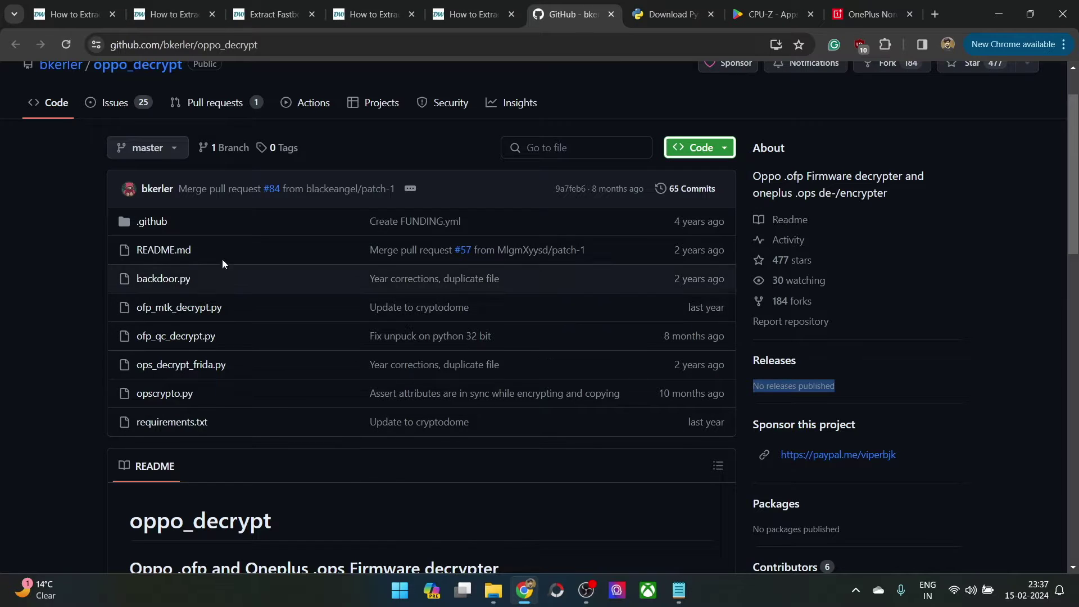
mouse_move(492, 590)
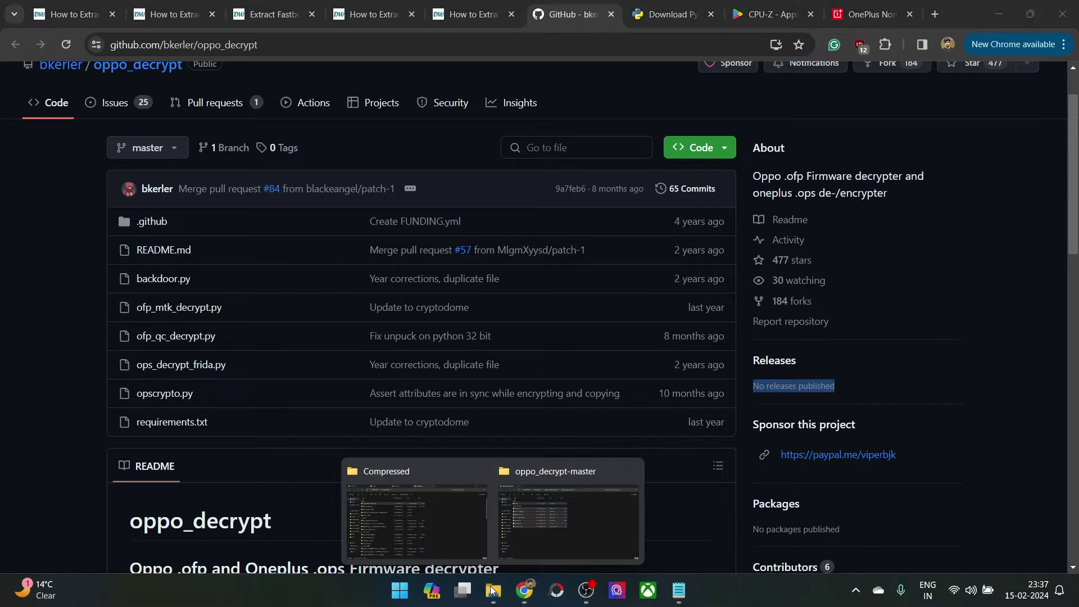
left_click(559, 547)
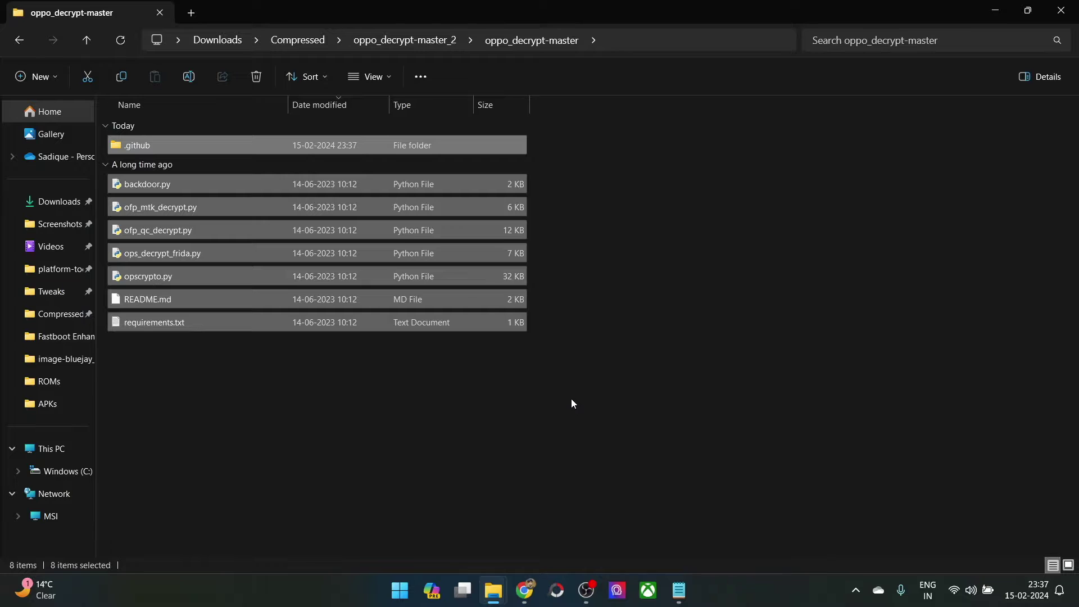
key("ctrl+c")
- Return to the OFP extraction guide in Chrome and check the Python installation directory instructions in Step 1
key("alt+Tab")
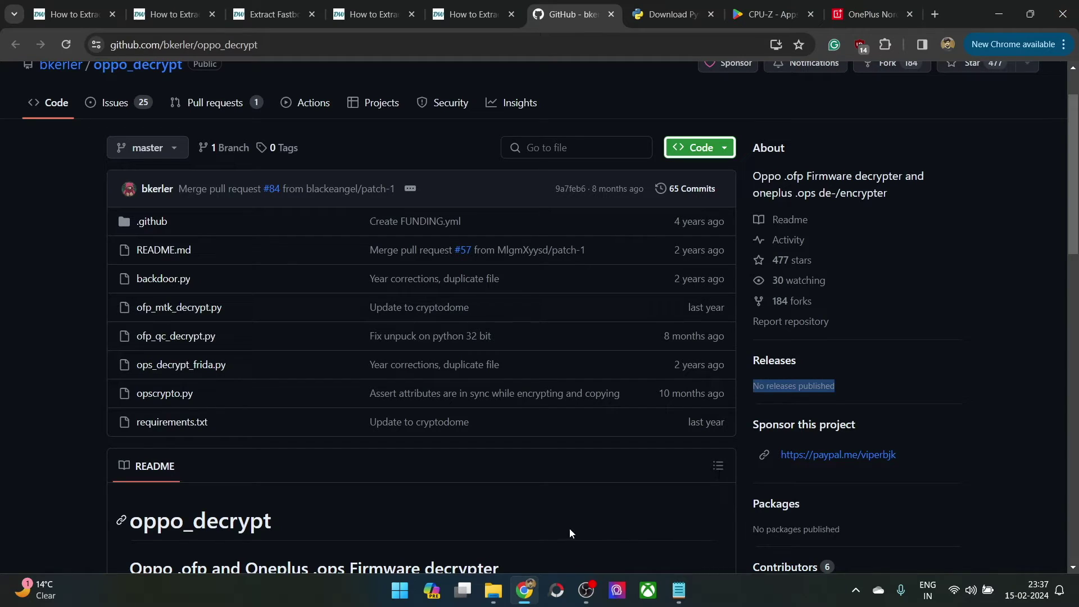
left_click(494, 590)
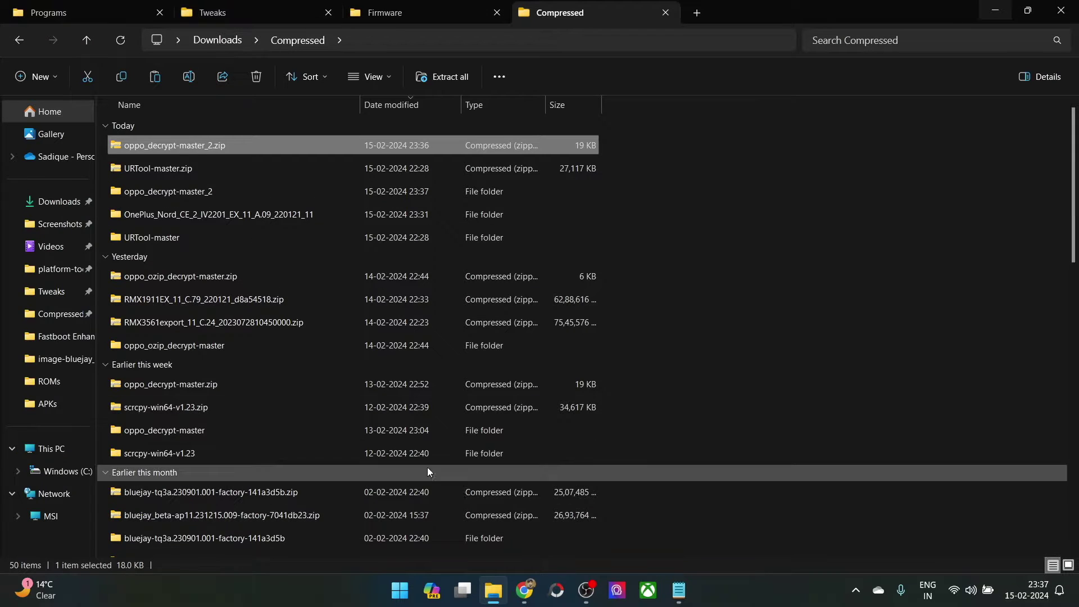
left_click(525, 590)
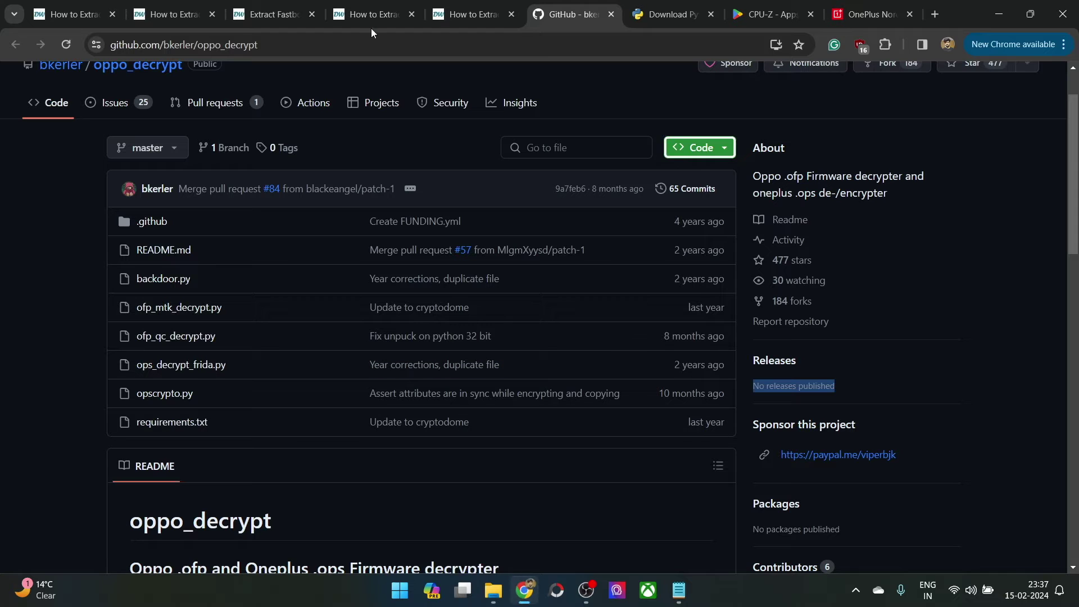
left_click(455, 16)
scroll(618, 292, "up", 1)
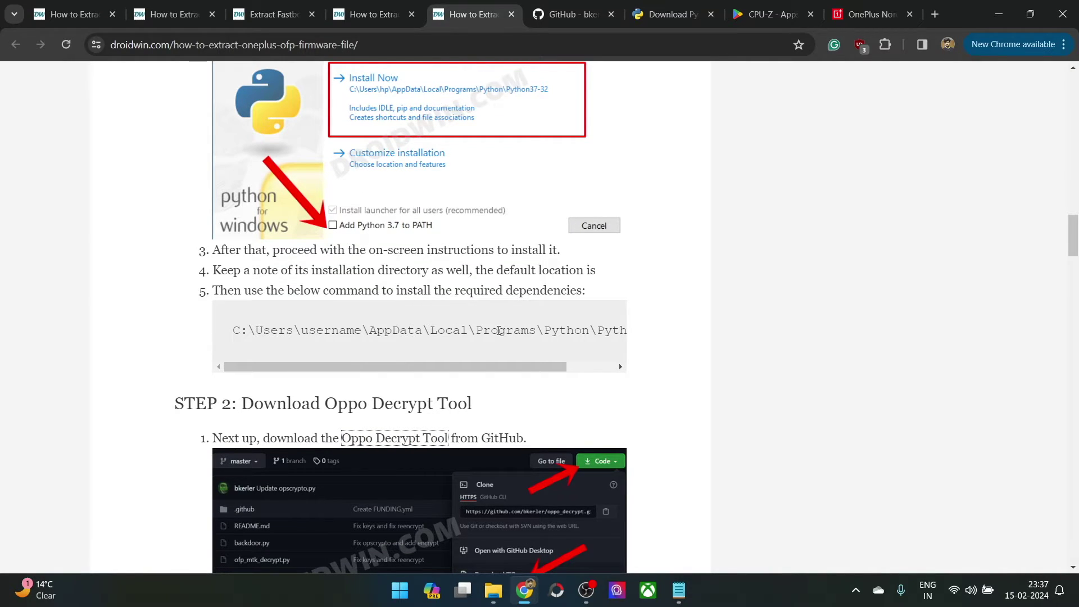
- Open the Python\Python312 installation folder from the Programs folder in File Explorer and look over its contents
left_click(493, 590)
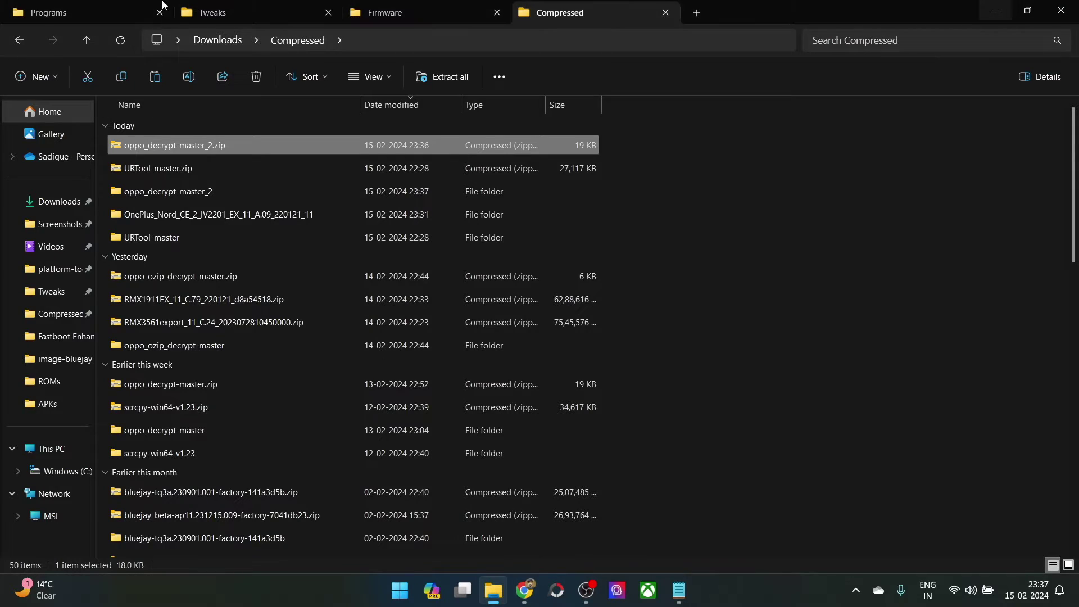
left_click(124, 7)
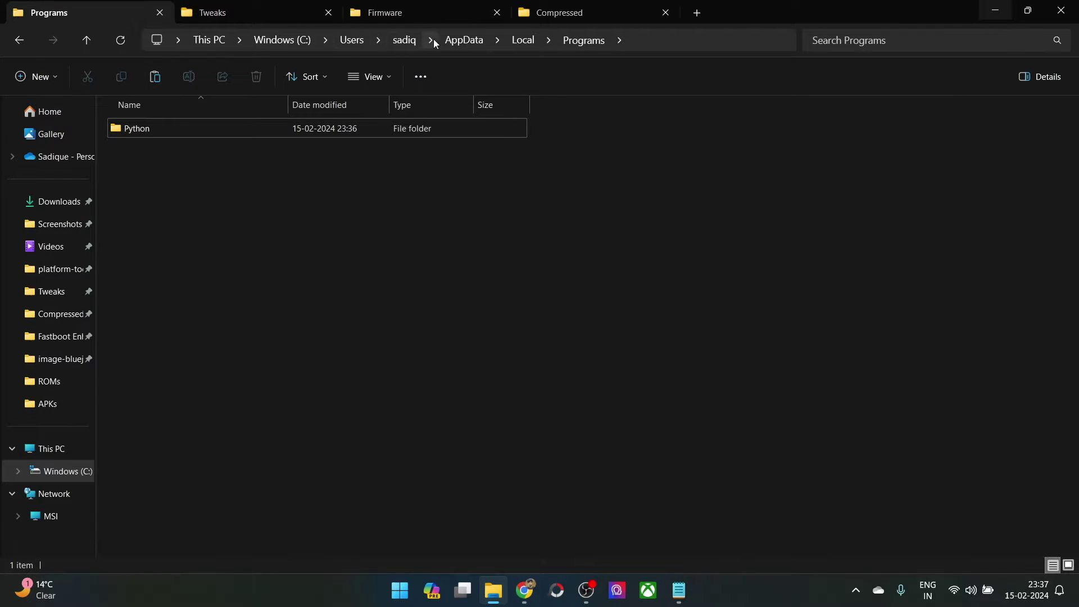
double_click(144, 128)
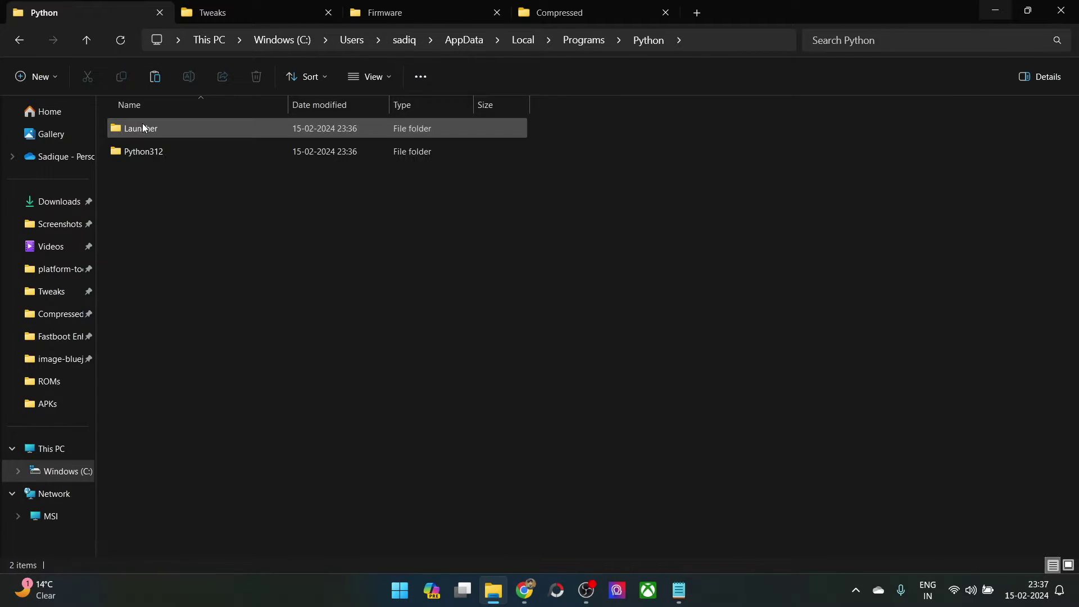
left_click(173, 156)
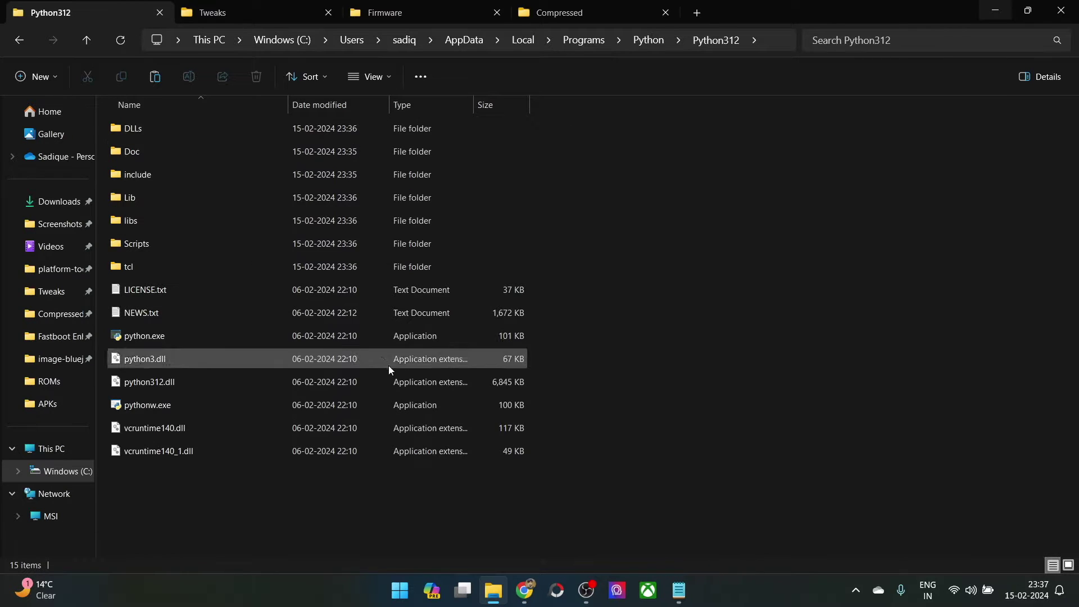
left_click_drag(553, 473, 224, 127)
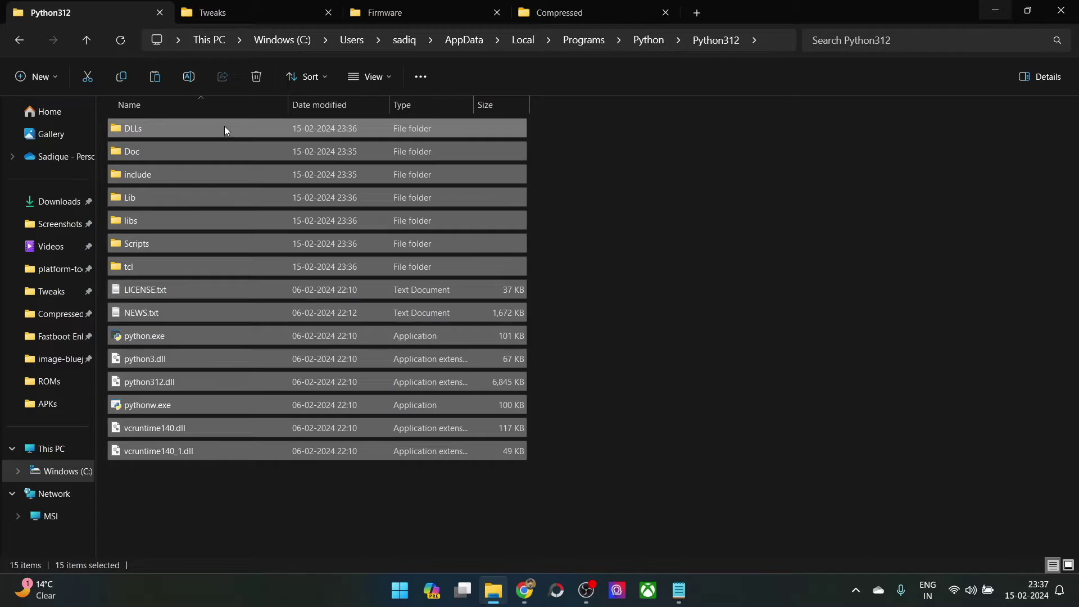
left_click(684, 240)
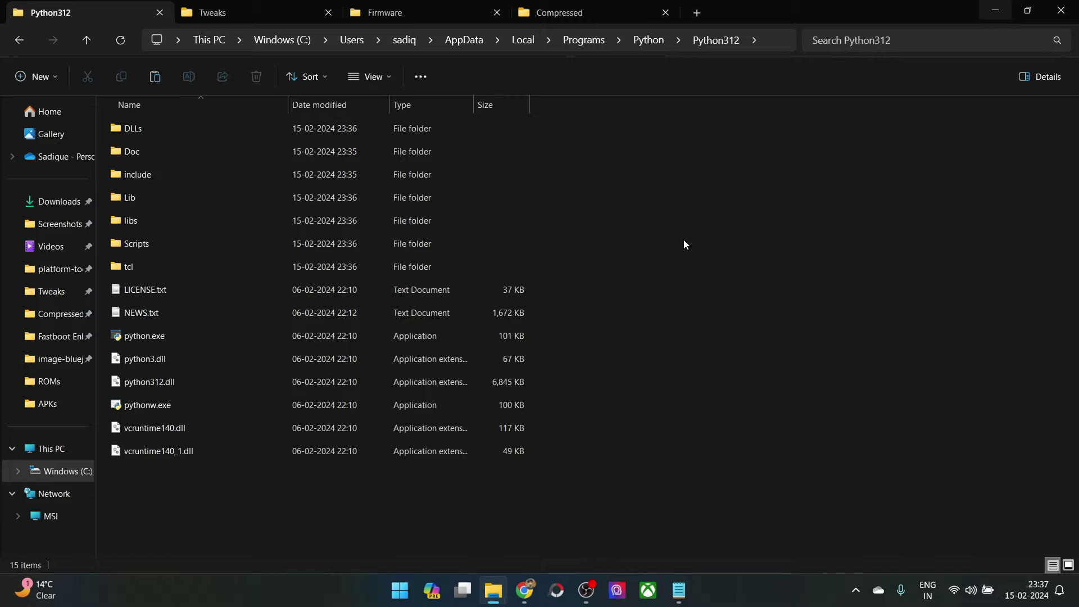
- Copy everything from oppo_decrypt-master_2\oppo_decrypt-master into the Python312 folder
left_click(545, 21)
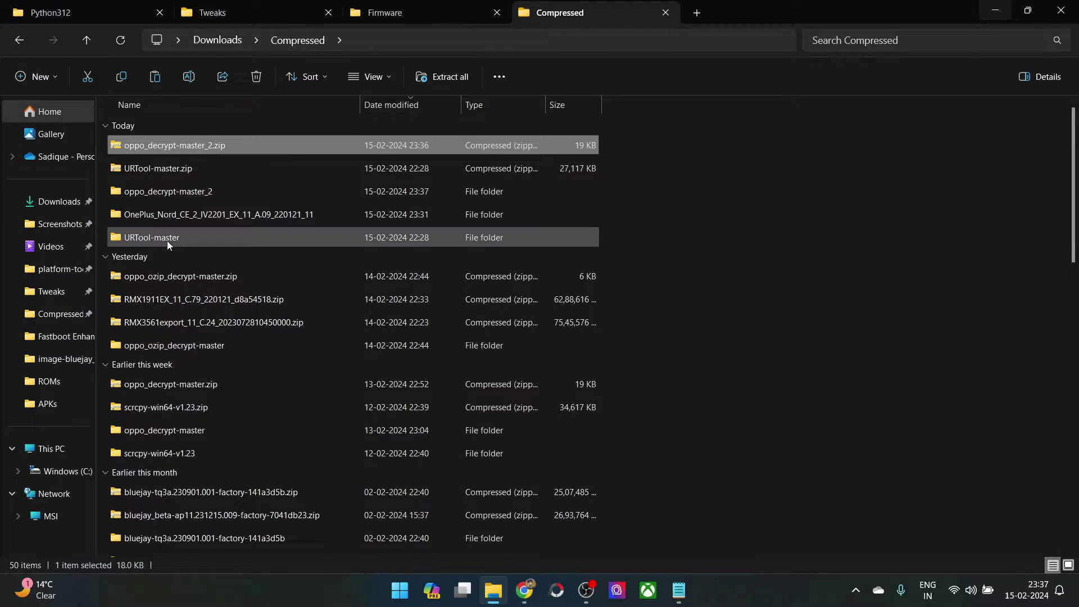
double_click(163, 191)
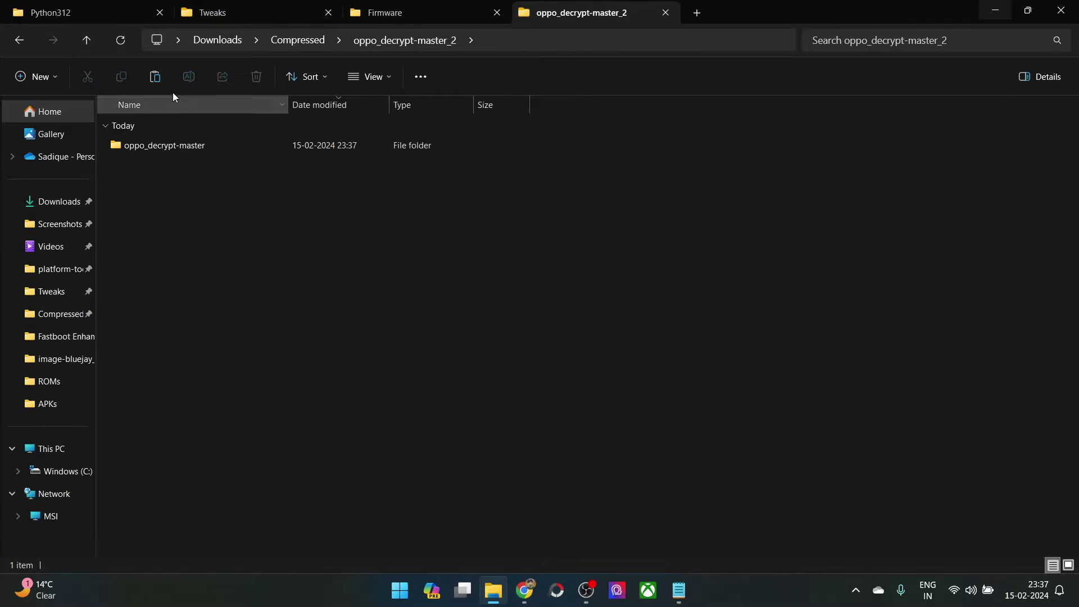
double_click(175, 141)
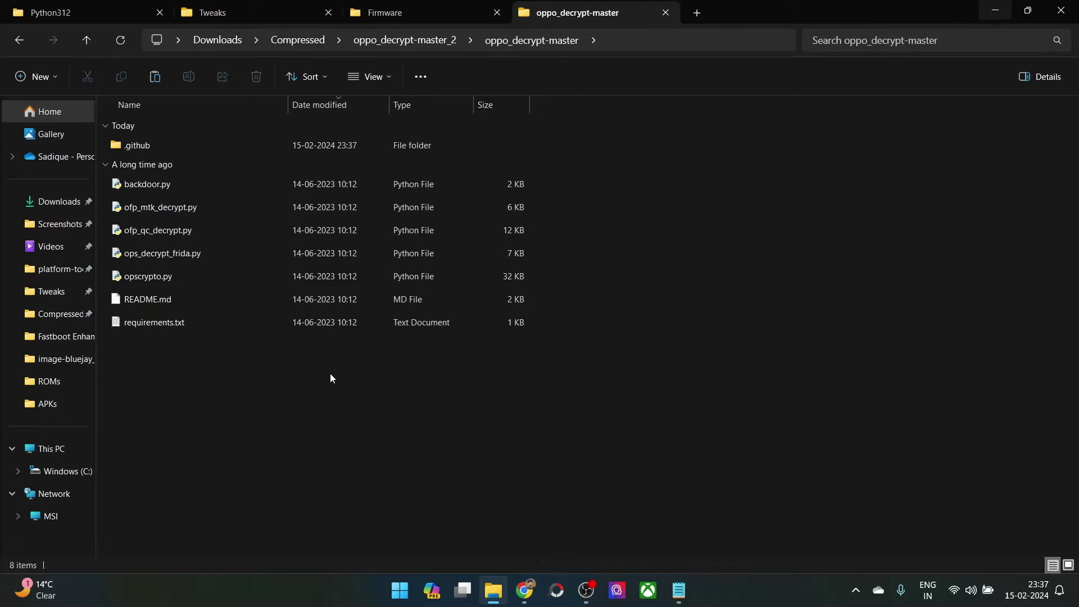
key("ctrl+a")
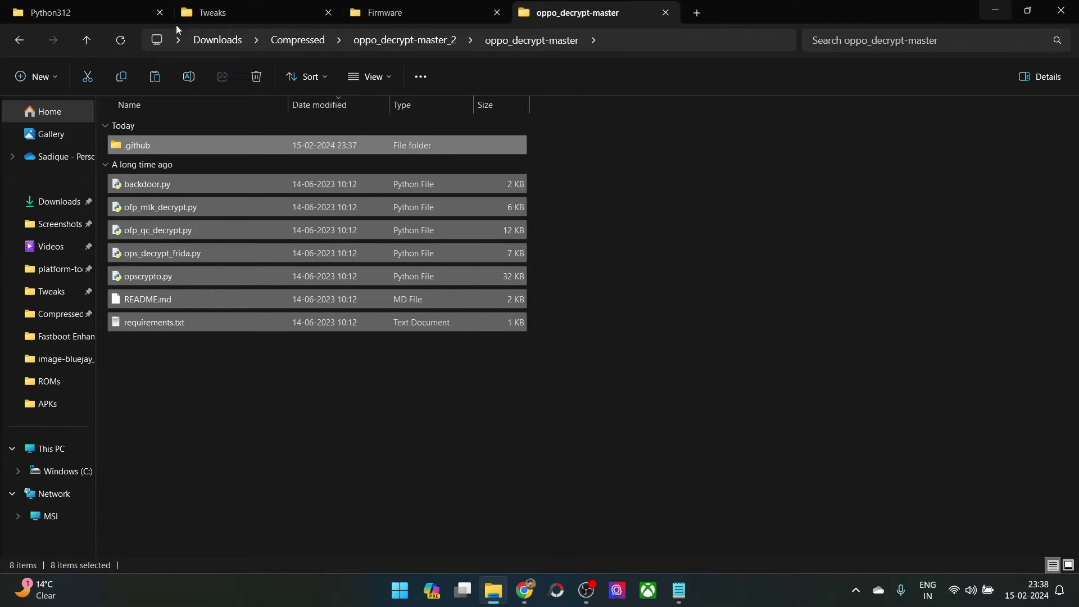
left_click(72, 12)
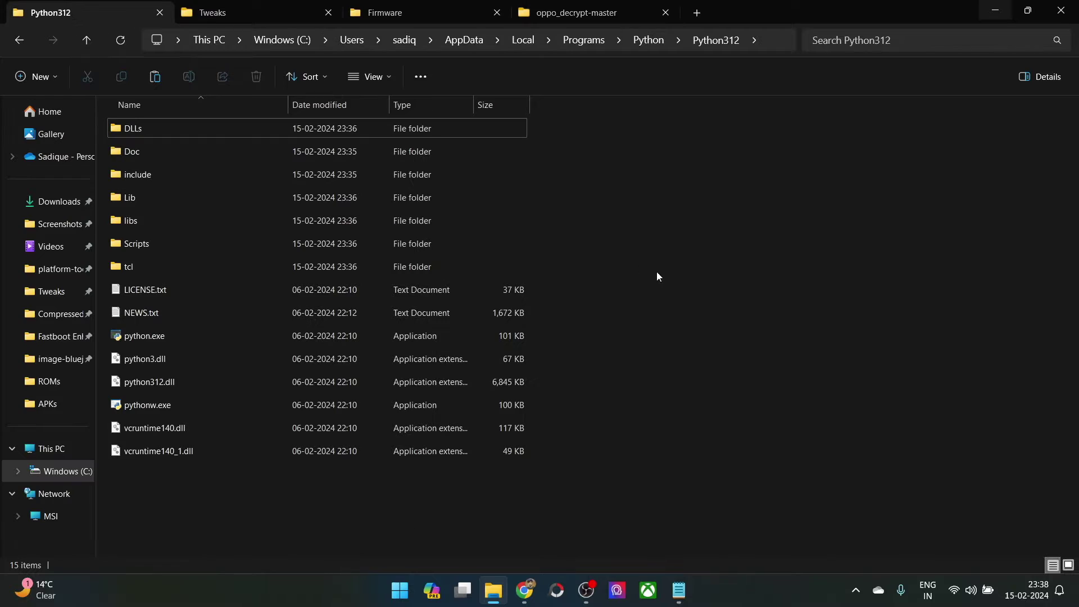
key("ctrl+v")
left_click(743, 283)
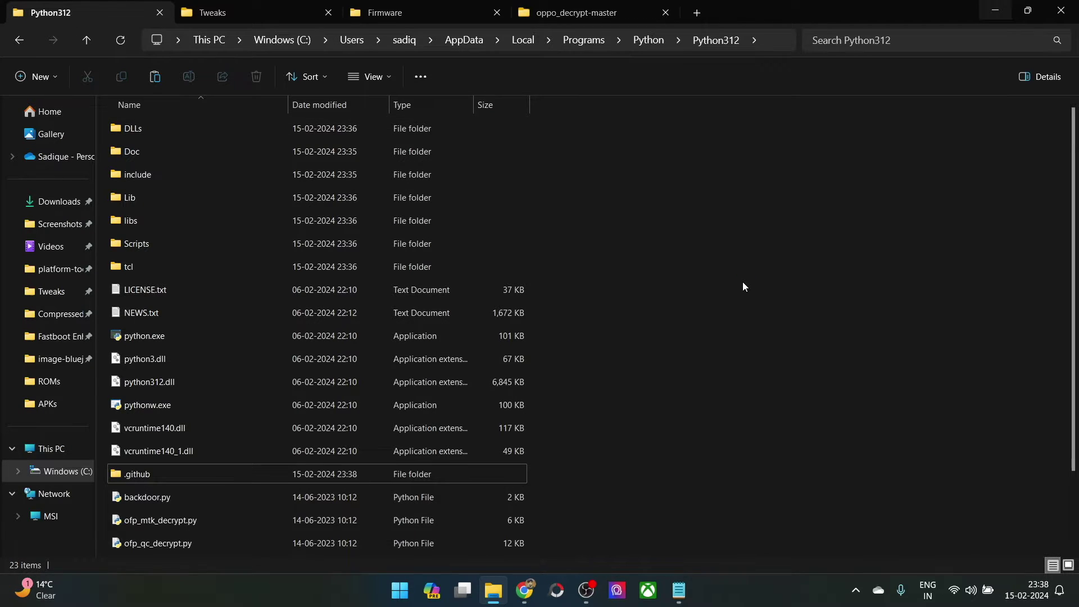
- Following Step 3 of the guide, copy IV2201export_11_A.09_2022012102140621.ofp from the Firmware folder into the Python312 folder
key("alt+Tab")
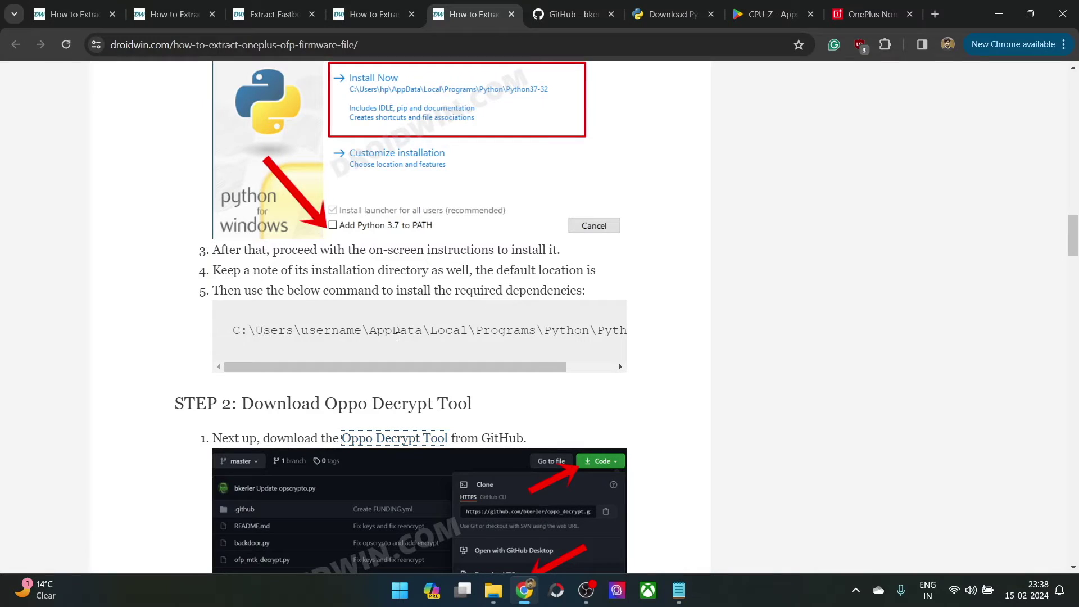
scroll(398, 336, "down", 2)
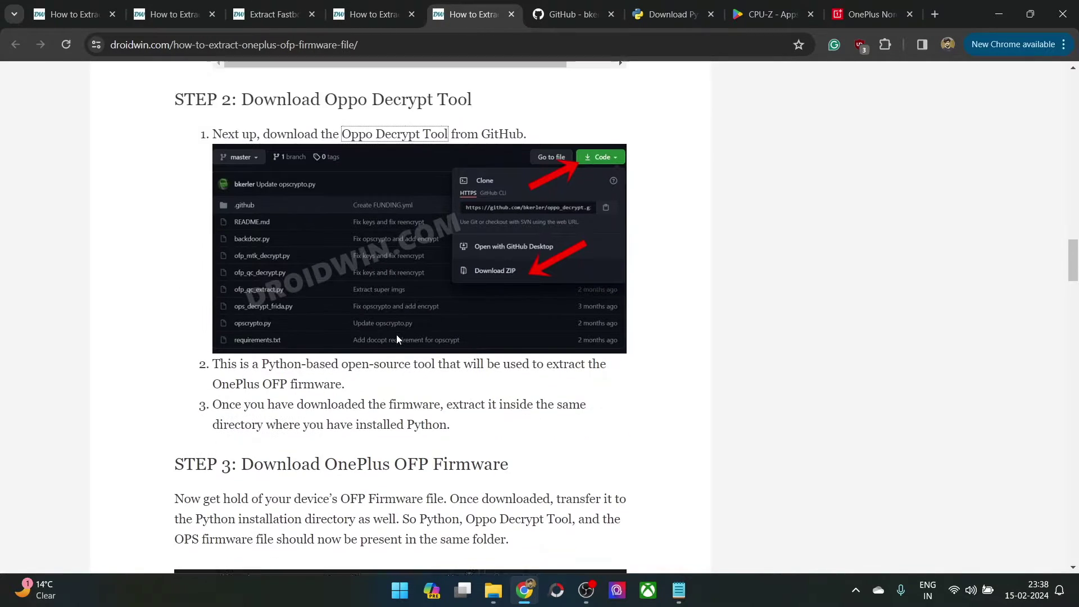
scroll(396, 336, "down", 3)
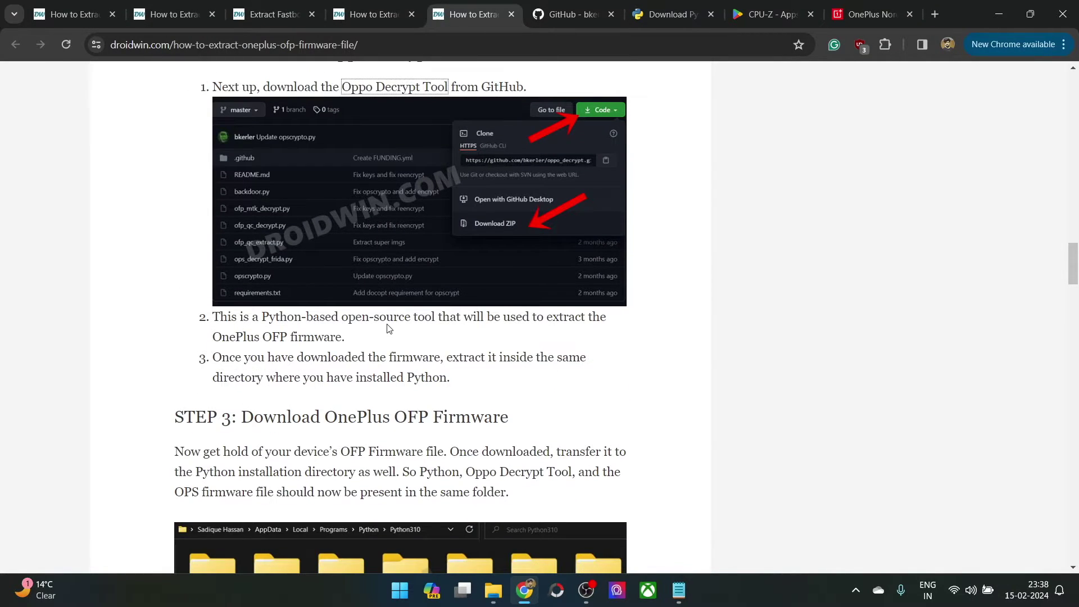
left_click(498, 590)
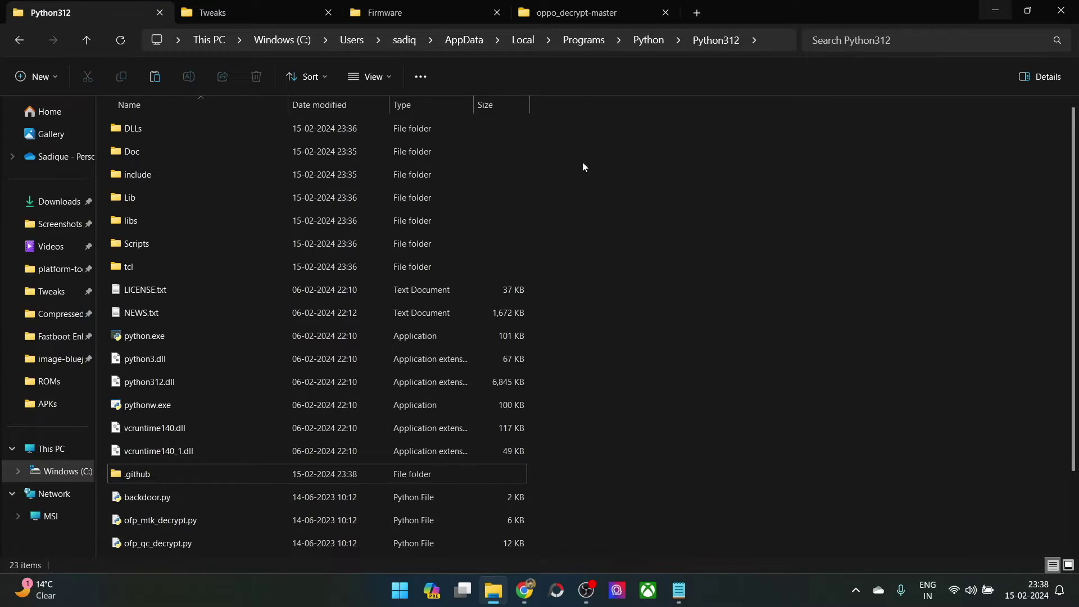
left_click(421, 9)
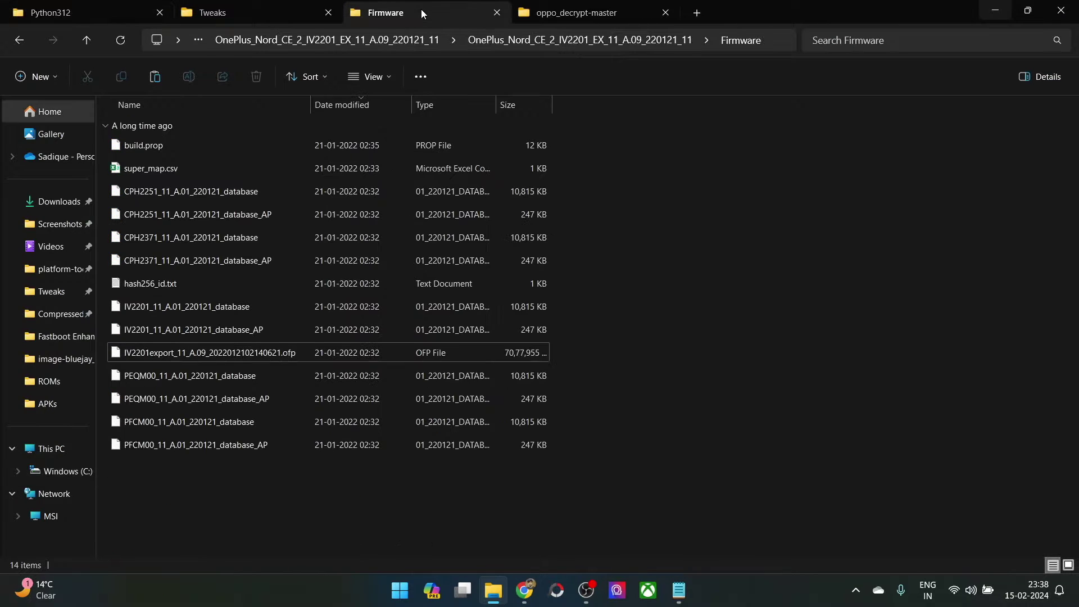
left_click(282, 359)
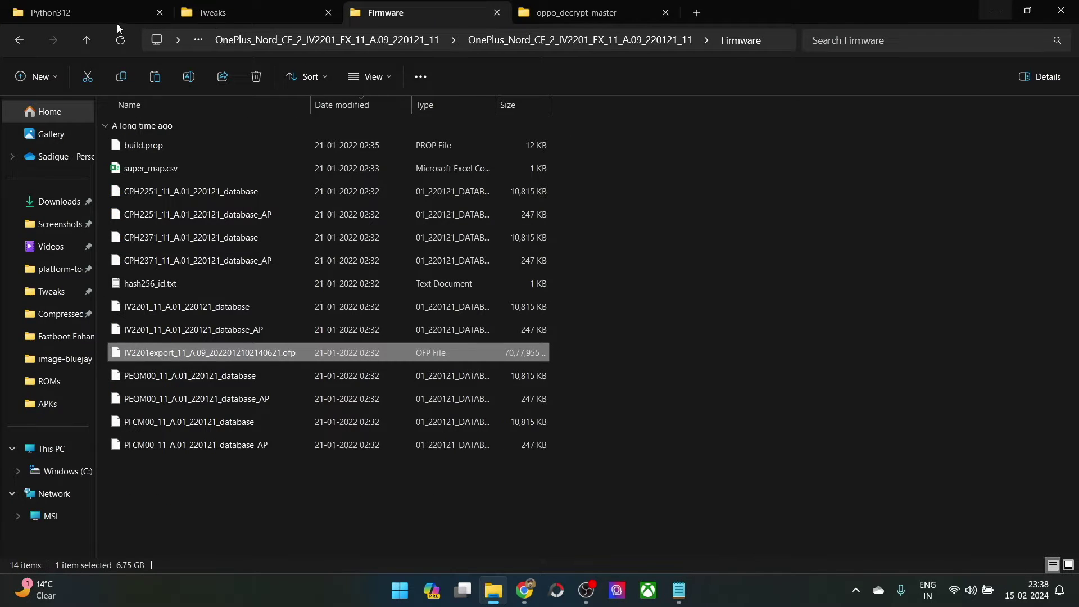
left_click(103, 16)
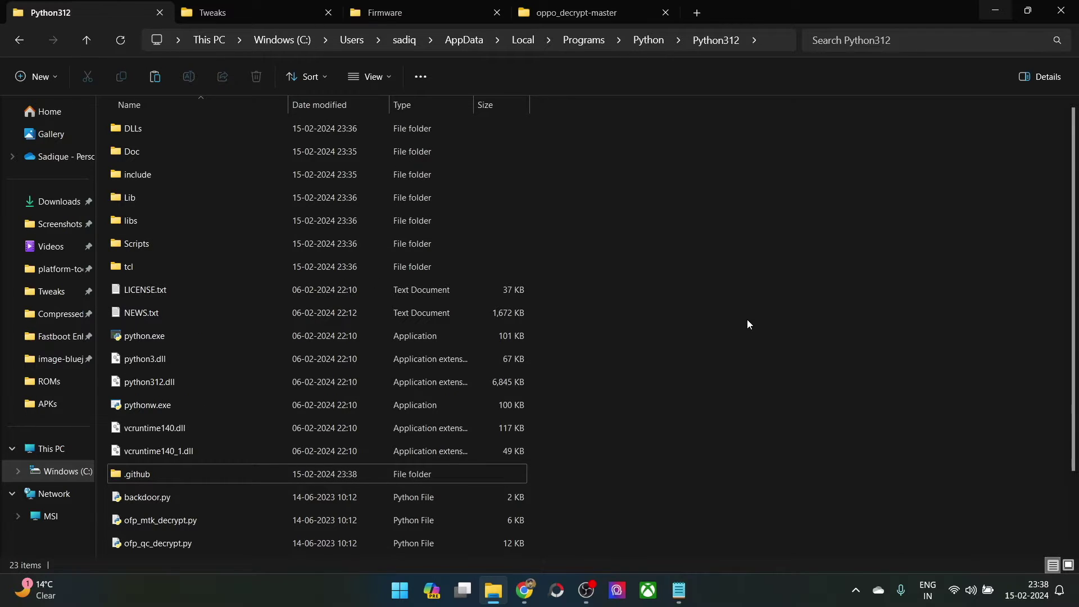
key("ctrl+v")
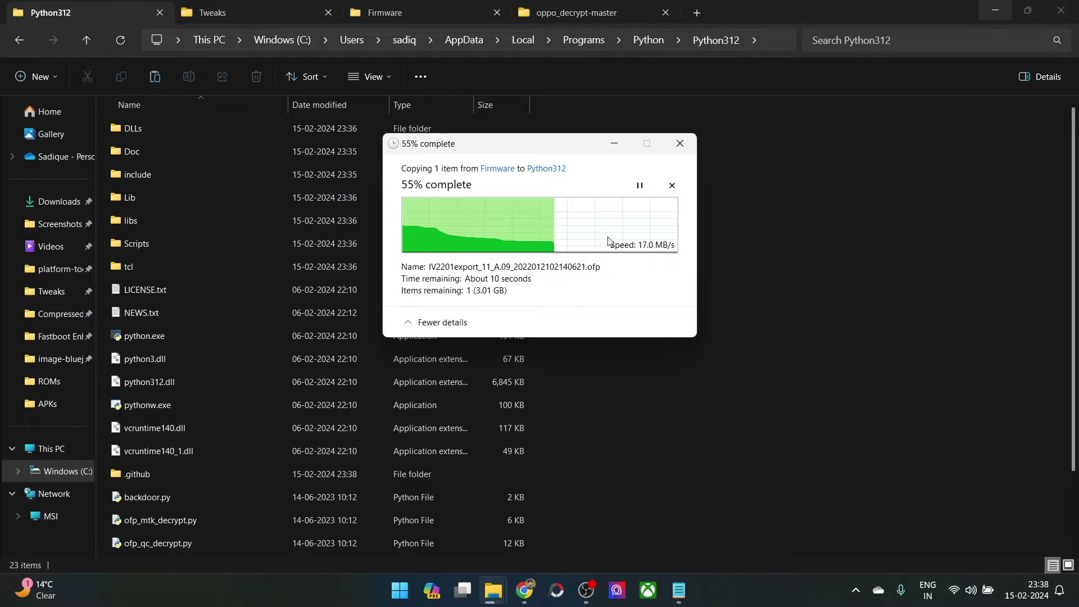
- Check Step 4 of the guide and launch Command Prompt in the Python312 folder
left_click(525, 590)
scroll(612, 476, "down", 3)
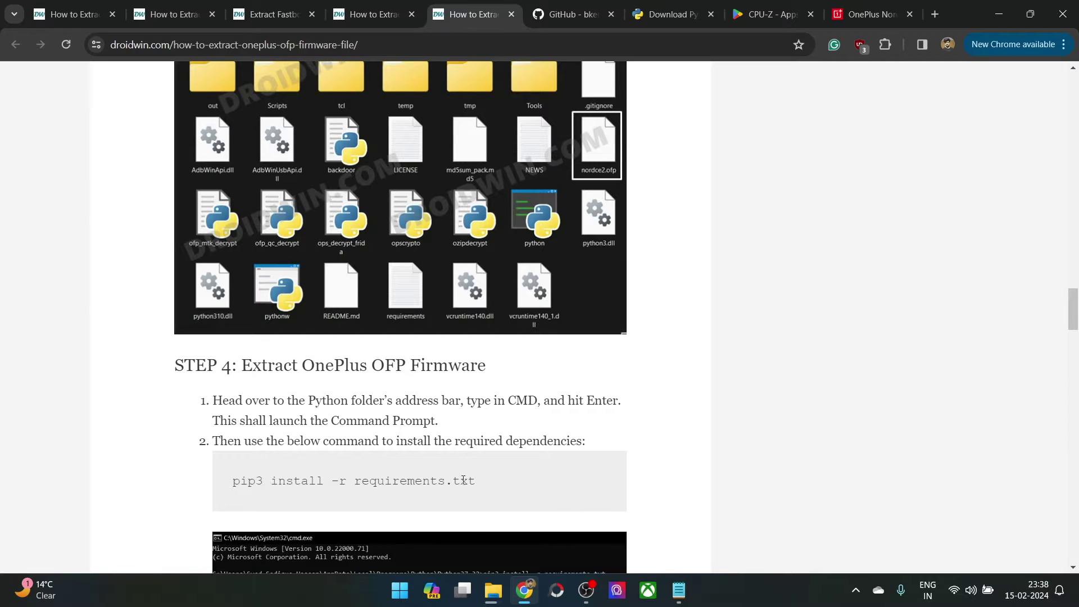
mouse_move(493, 589)
left_click(447, 531)
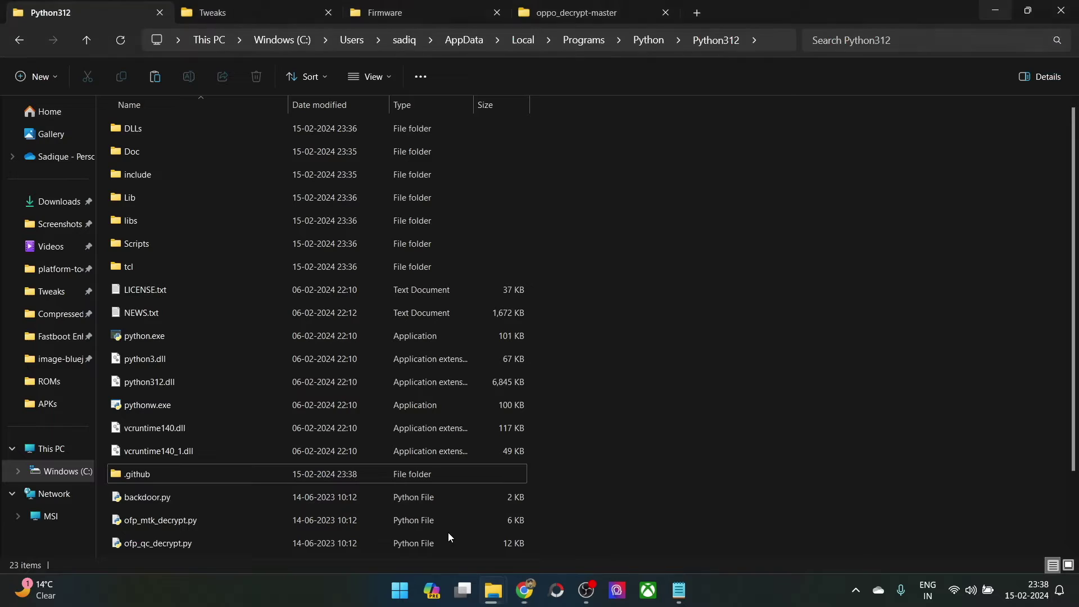
left_click(772, 38)
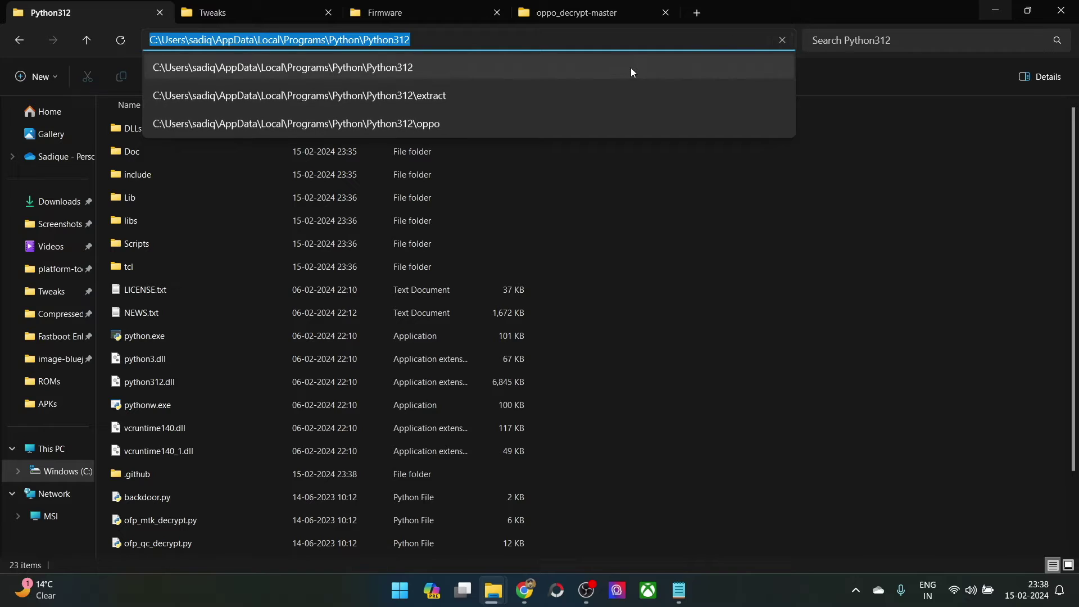
type("cmd")
key("Return")
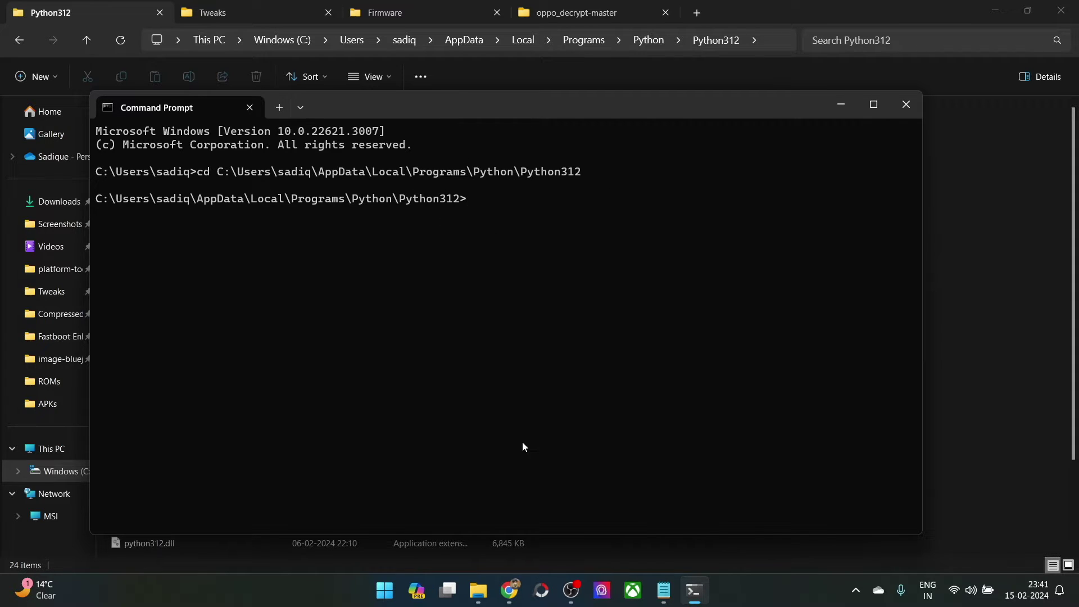
- Copy the dependency command from Step 4 of the OFP guide and run pip3 install -r requirements.txt in Command Prompt
mouse_move(509, 590)
left_click(482, 513)
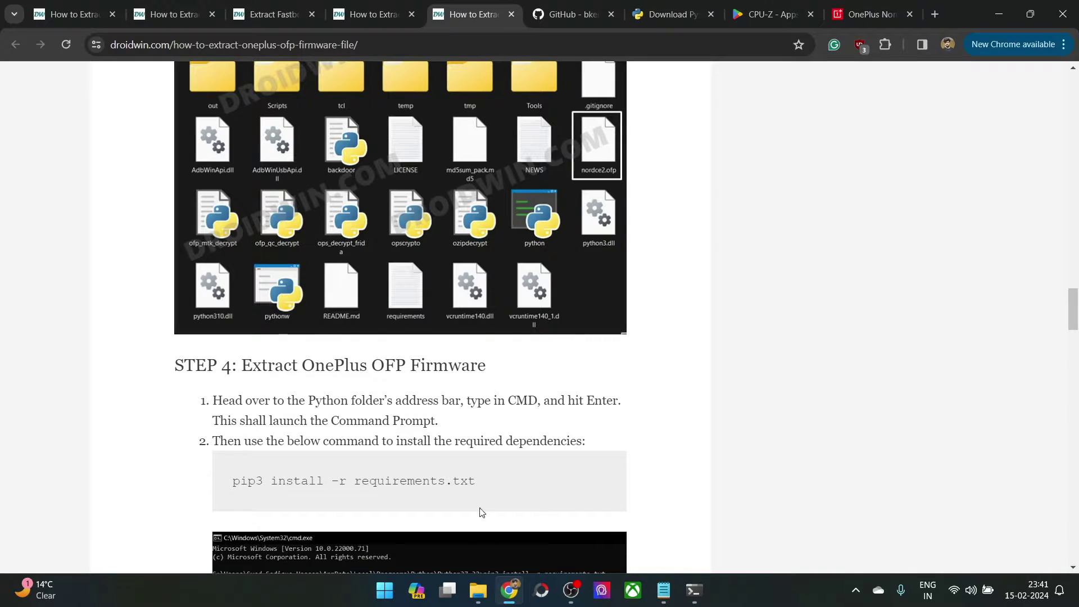
scroll(482, 512, "down", 3)
triple_click(403, 343)
key("ctrl+c")
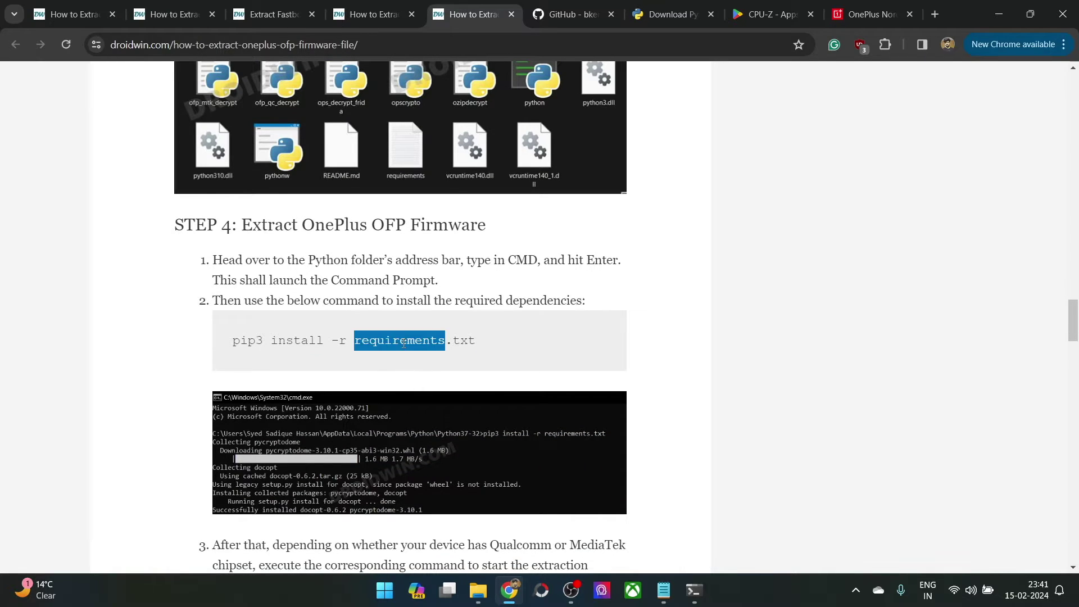
left_click(694, 590)
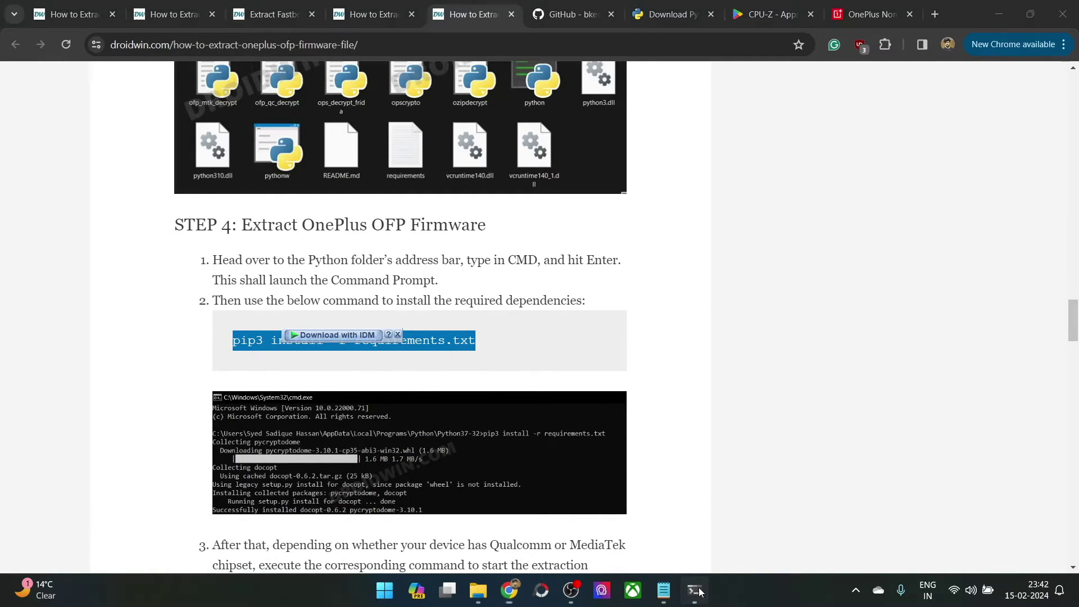
key("ctrl+v")
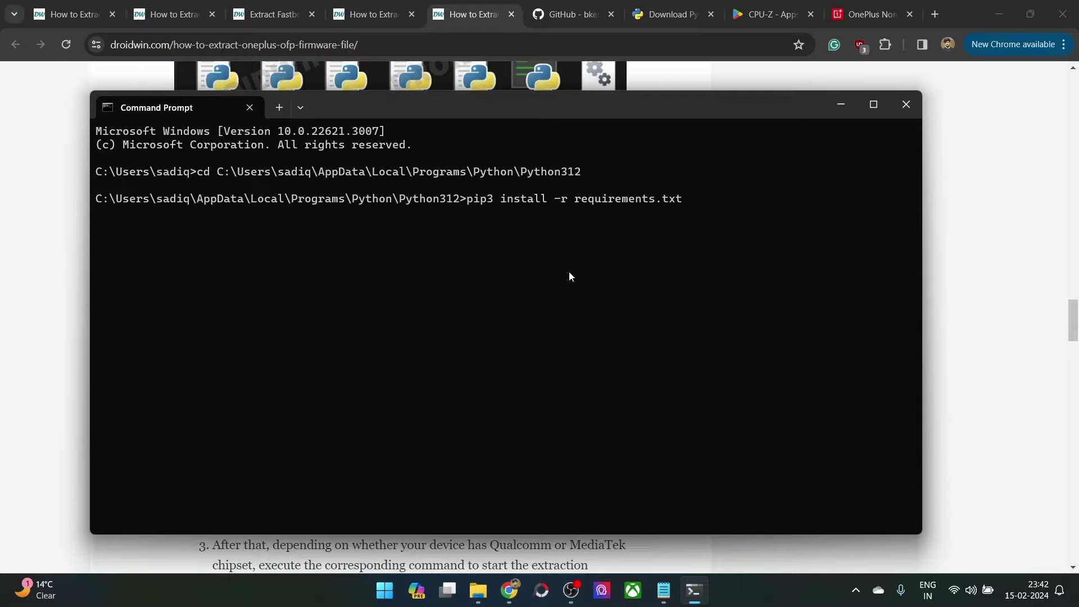
key("Return")
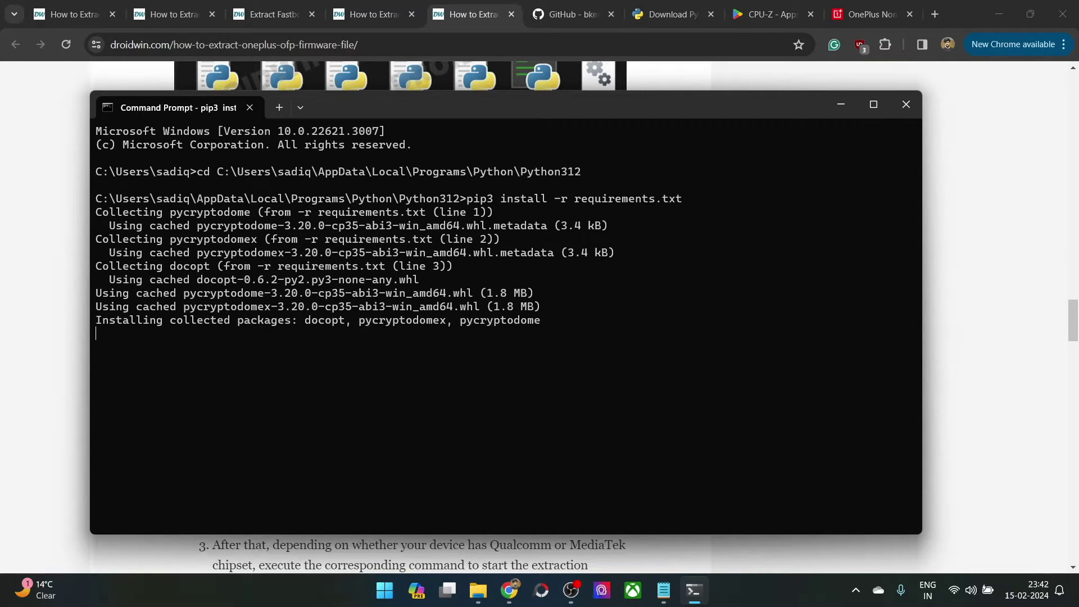
left_click(841, 104)
- Examine the alternative python -m pip install -r requirements.txt command in the OnePlus OPS guide and compare it with the OFP guide's command
left_click(73, 14)
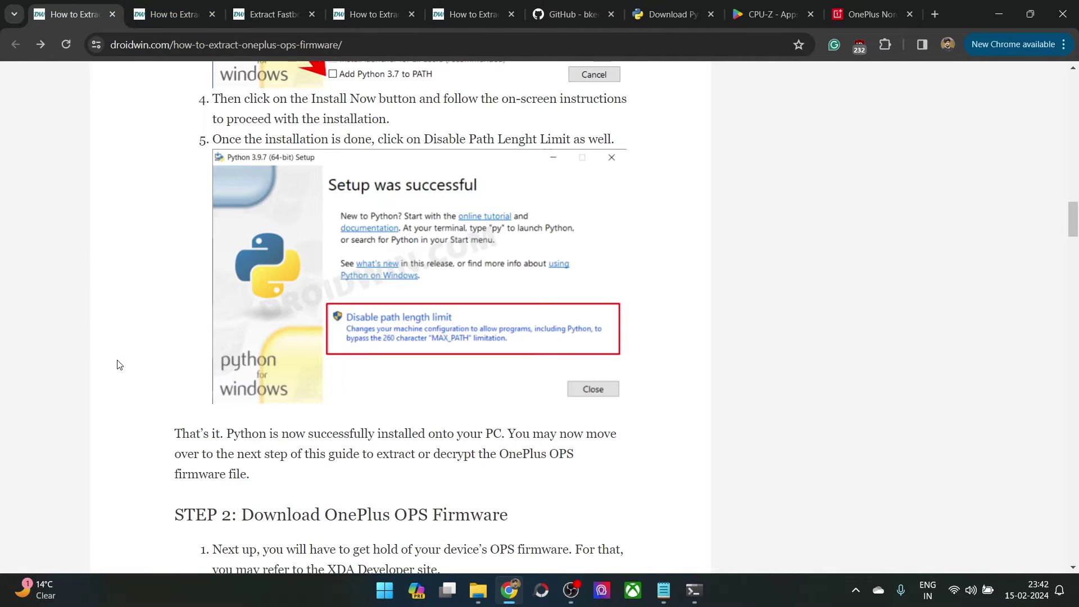
scroll(140, 363, "down", 8)
scroll(135, 368, "up", 20)
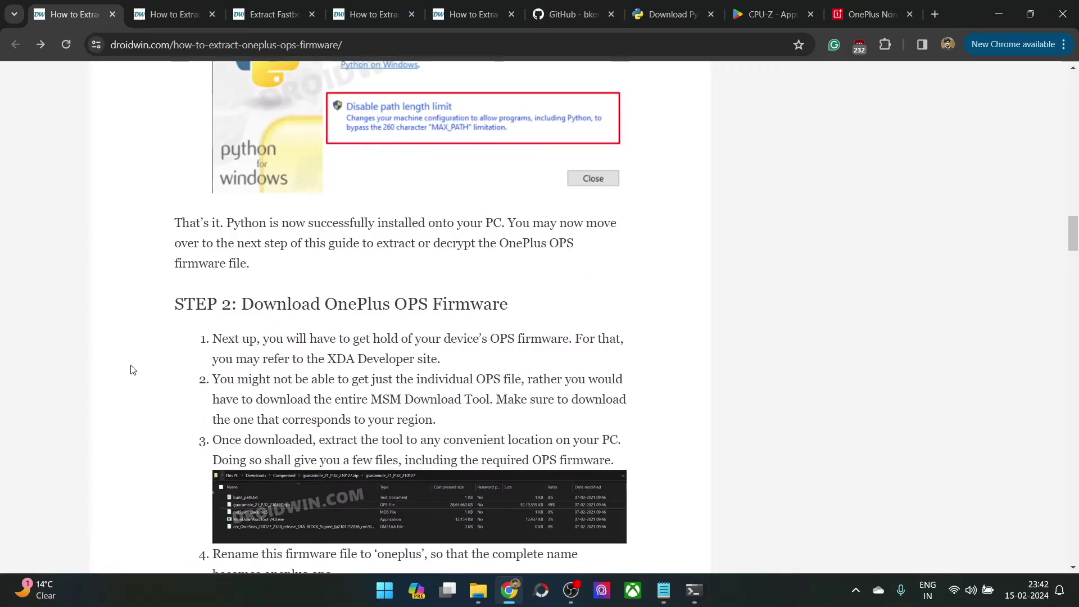
scroll(135, 372, "up", 5)
scroll(135, 374, "down", 20)
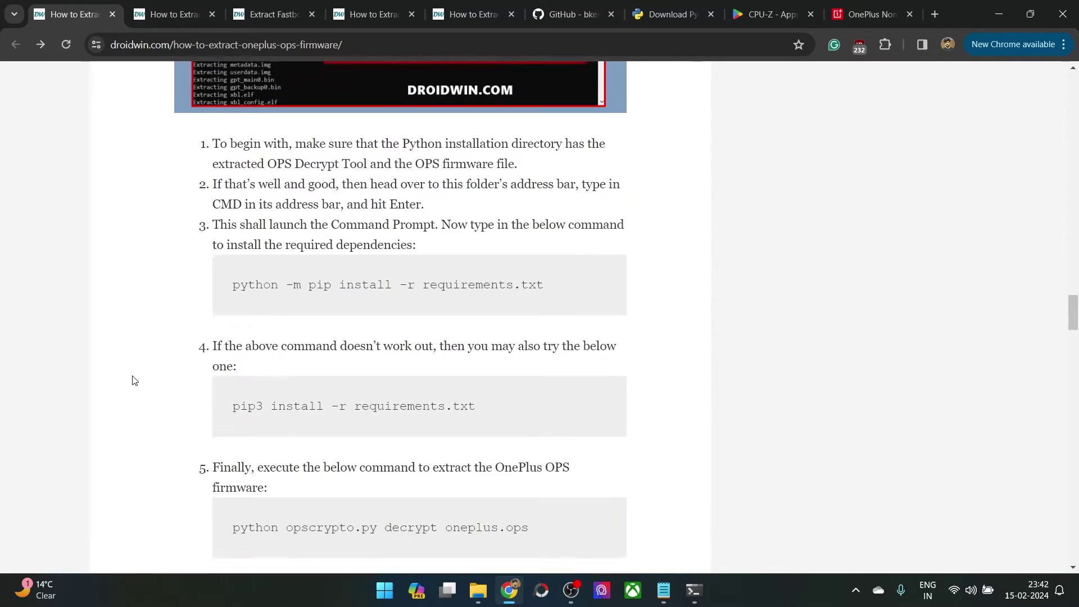
triple_click(281, 262)
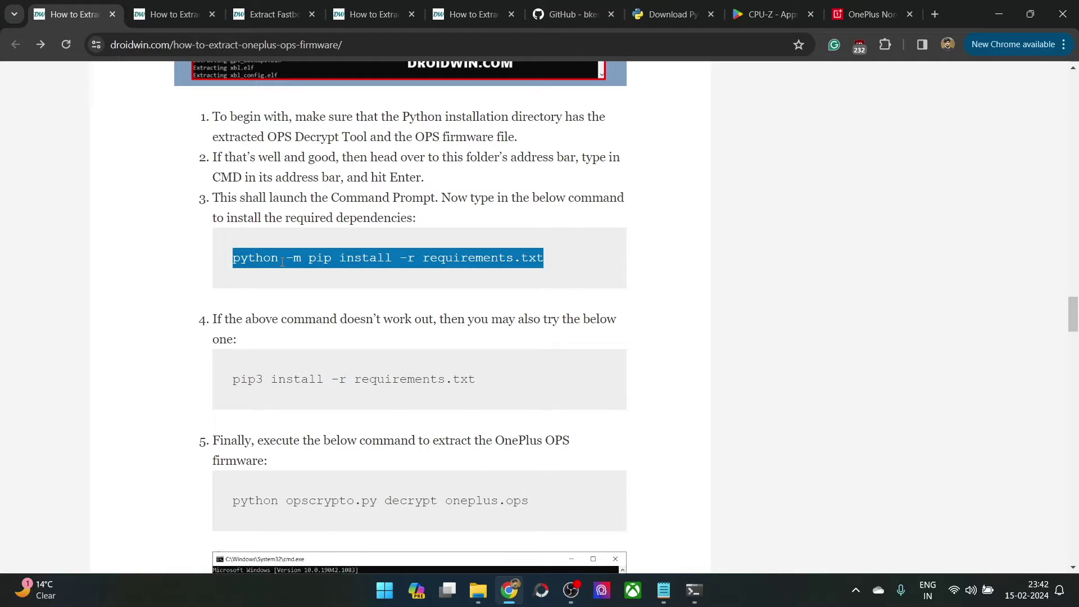
left_click(482, 12)
triple_click(331, 340)
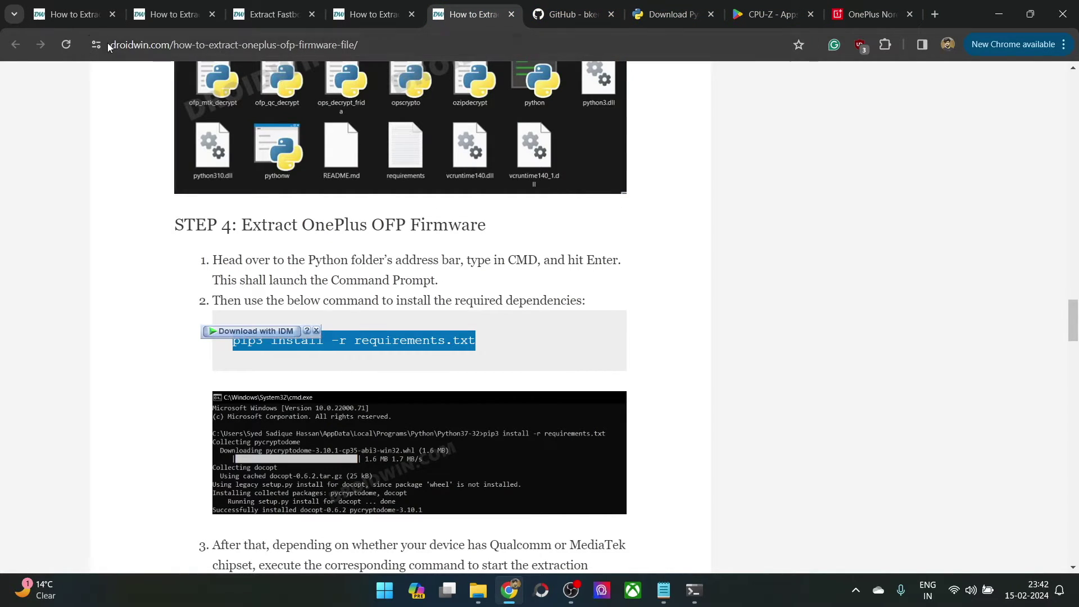
left_click(99, 21)
left_click(259, 251)
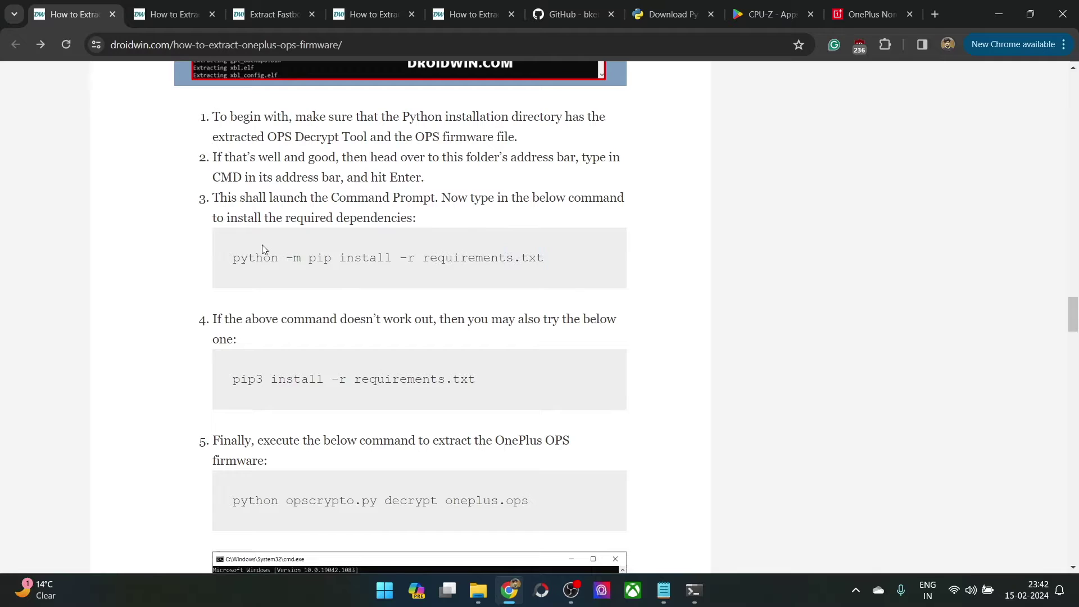
triple_click(292, 264)
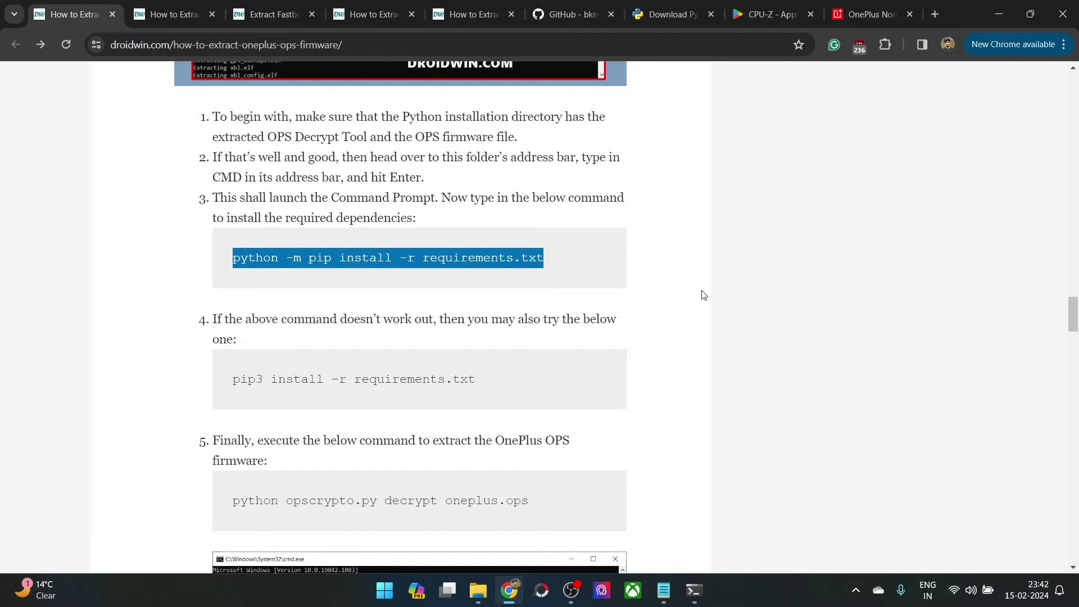
left_click(547, 272)
left_click(582, 15)
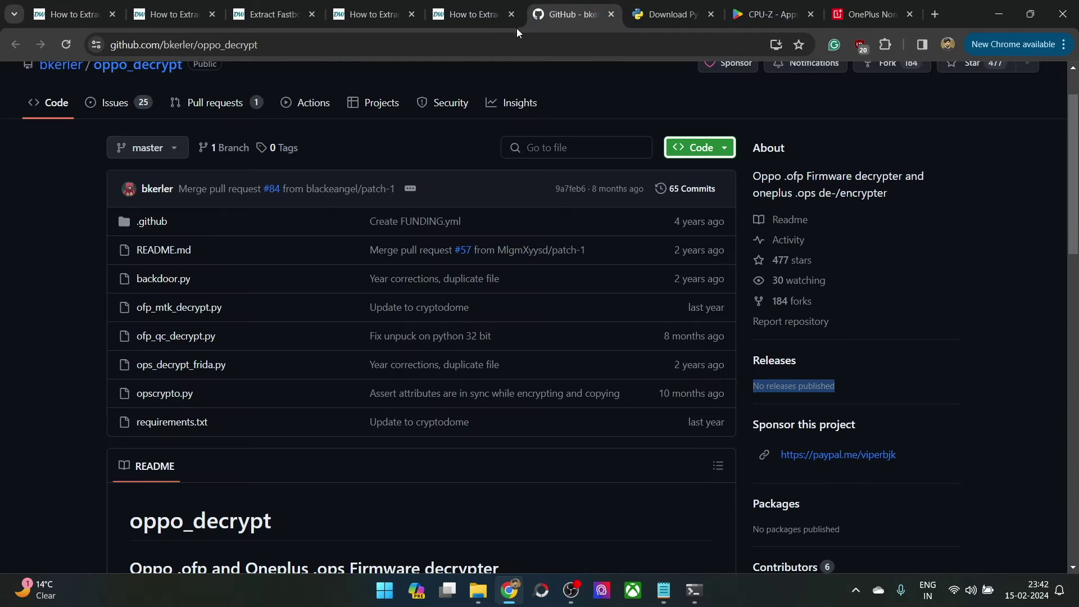
left_click(480, 22)
- Check how to identify the device chipset using the CPU-Z store page and the CPU entry in the OnePlus Nord CE 2 5G specs
scroll(466, 366, "down", 5)
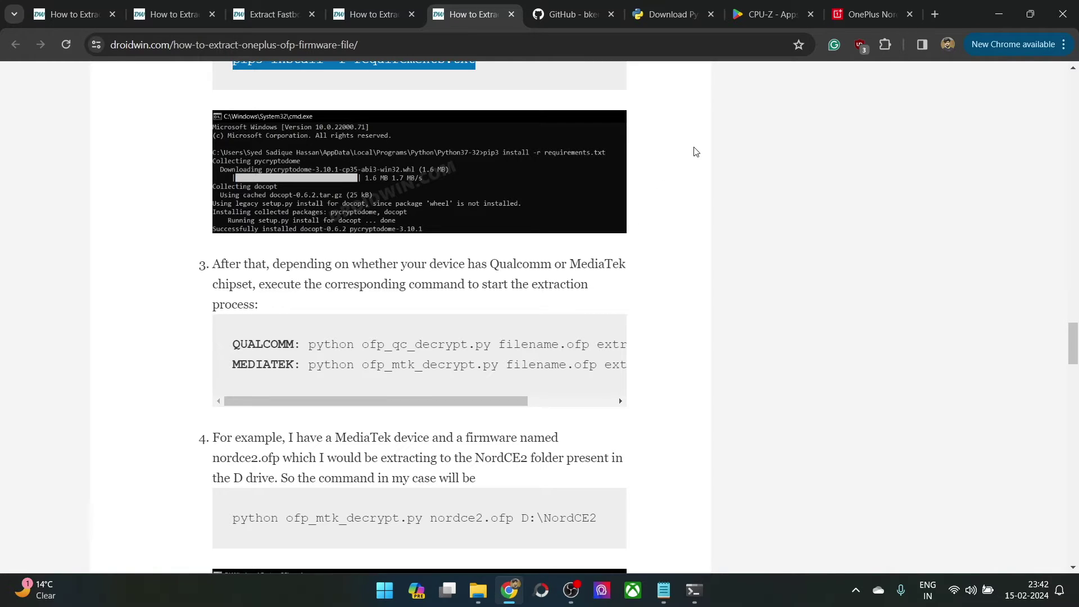
left_click(755, 12)
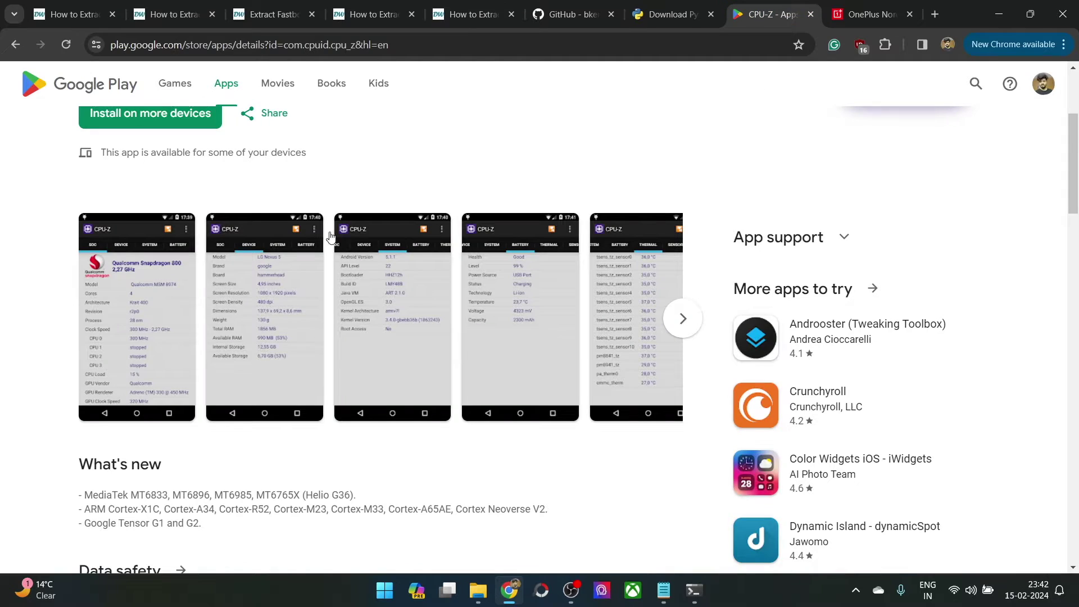
left_click(169, 323)
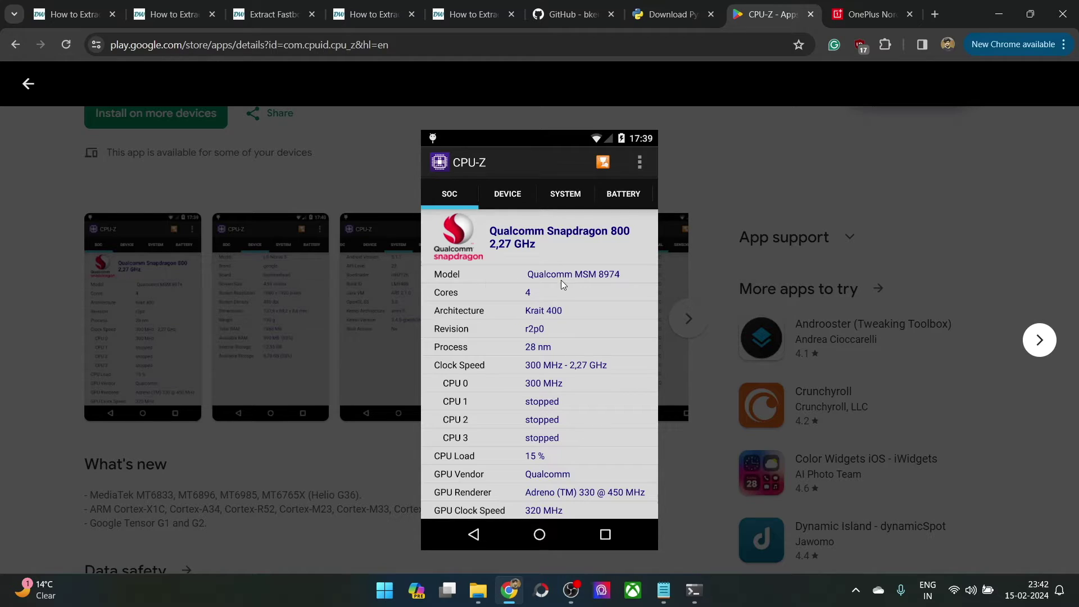
left_click(344, 178)
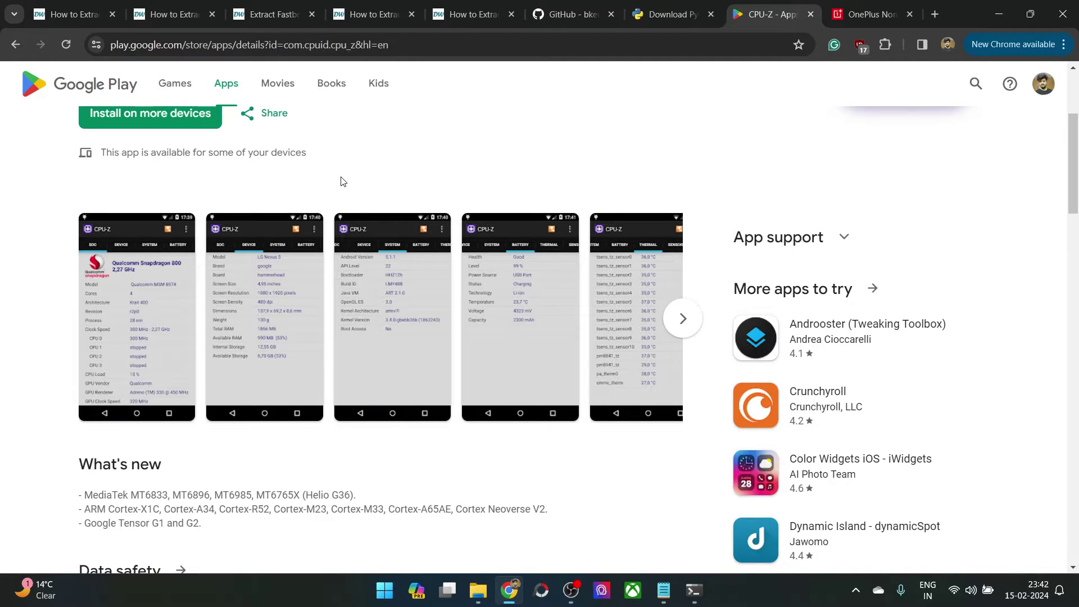
left_click(876, 15)
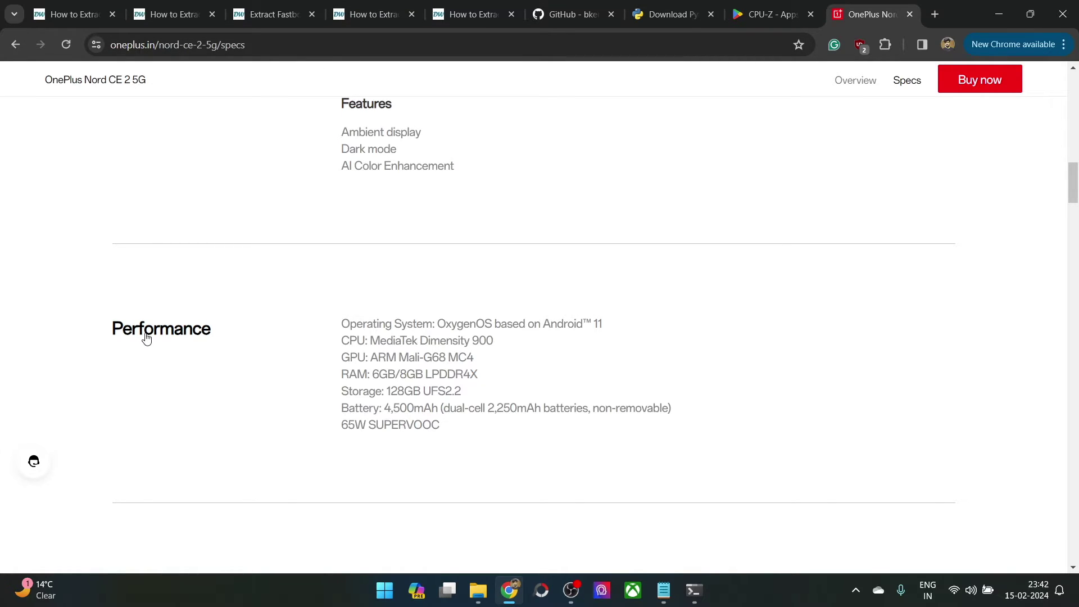
double_click(375, 339)
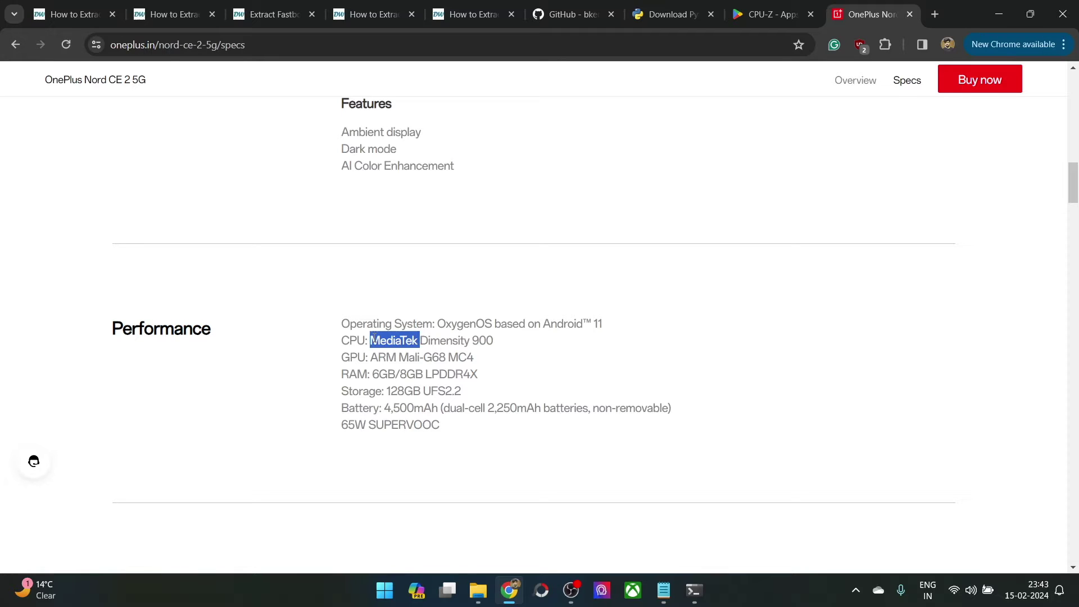
left_click(910, 14)
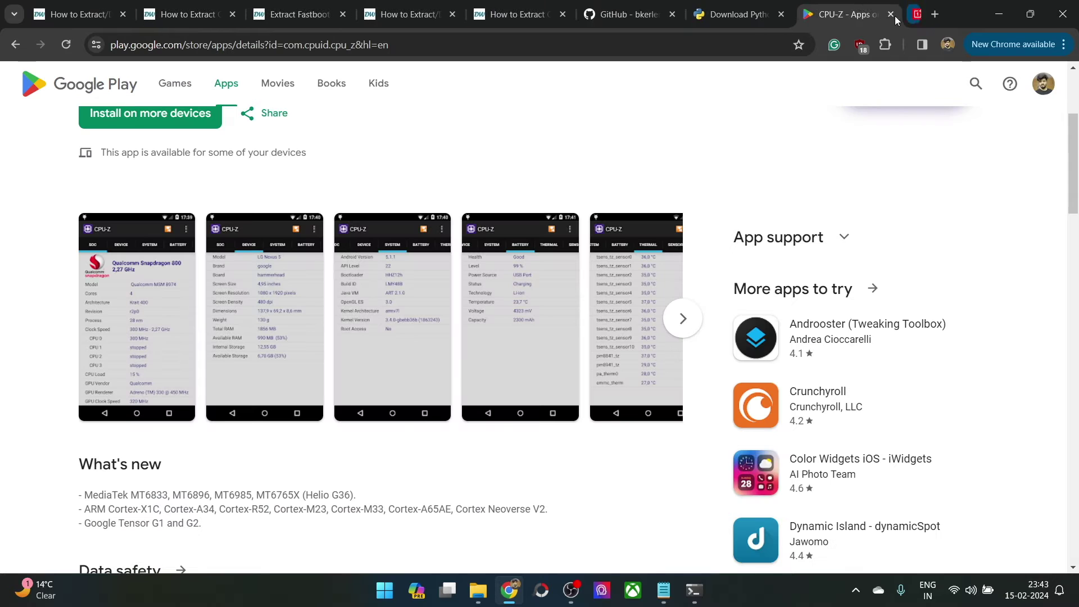
- Compare the Qualcomm and MediaTek extraction commands in item 3 of the OFP guide, including their decrypt script names
left_click(527, 15)
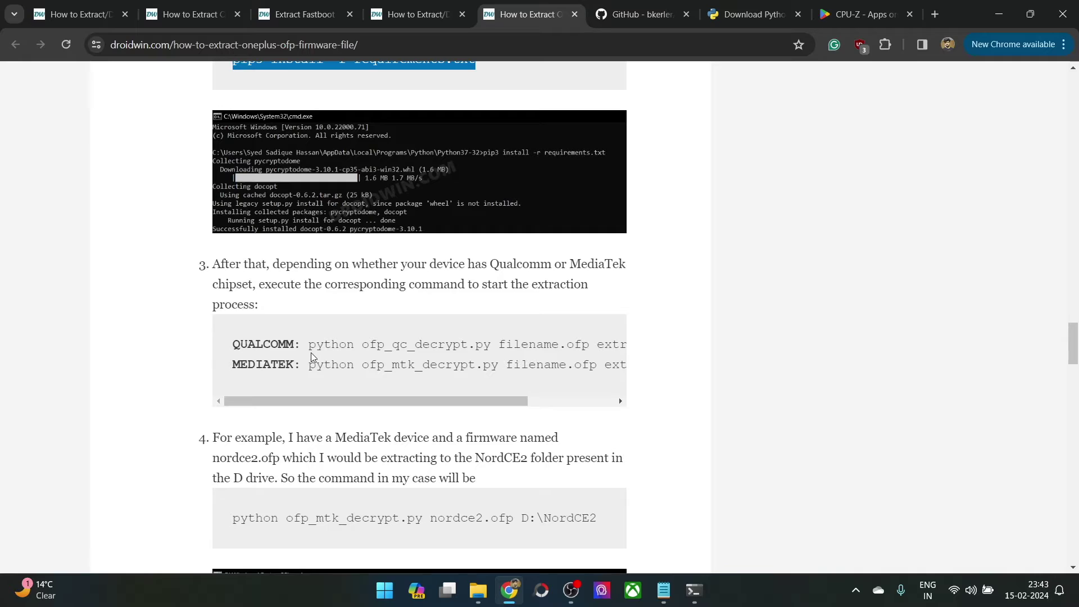
left_click_drag(308, 344, 624, 354)
left_click_drag(518, 405, 349, 385)
left_click(383, 357)
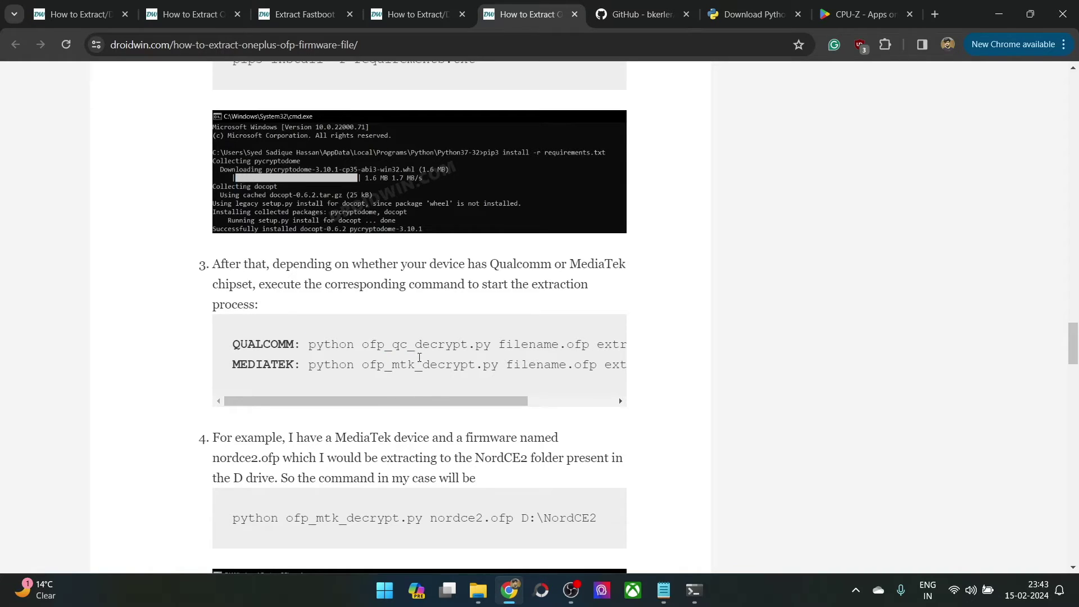
double_click(404, 344)
double_click(403, 363)
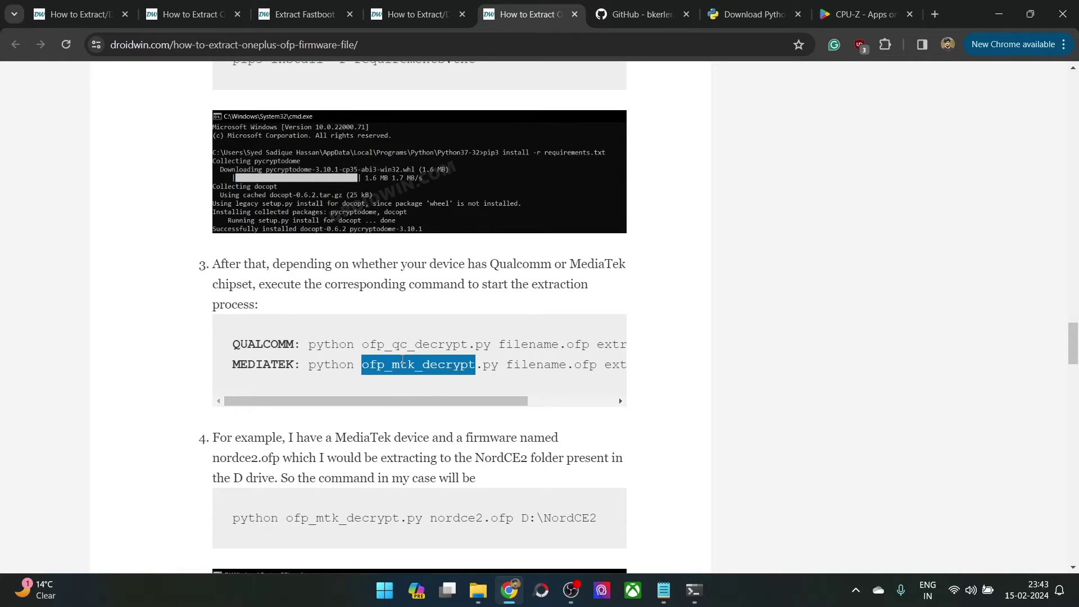
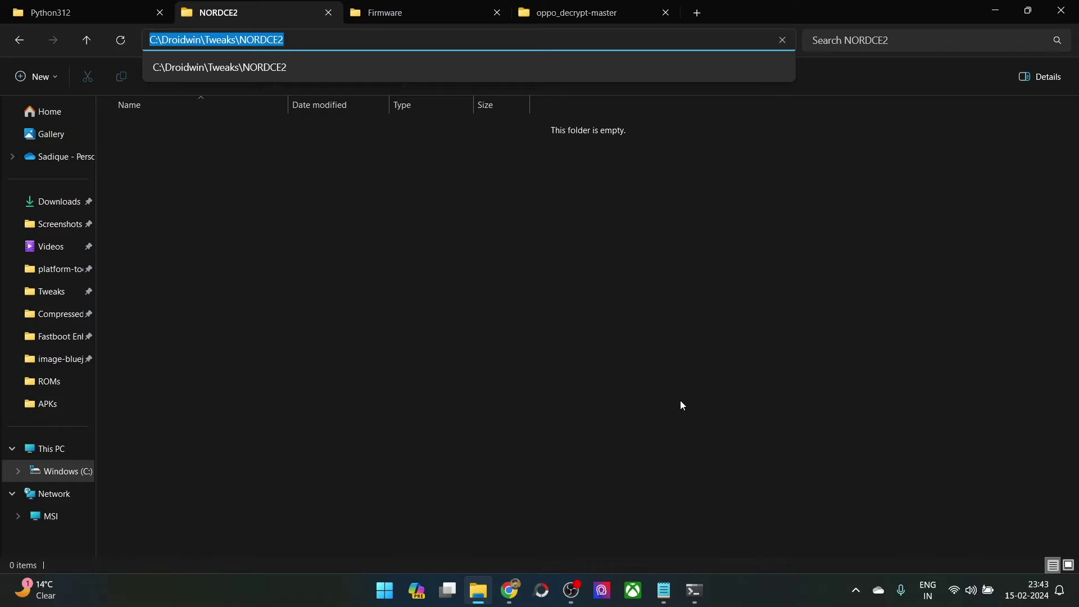
- Replace the python command line in the Notepad note with the extraction path C:\Droidwin\Tweaks\NORDCE2
left_click(664, 590)
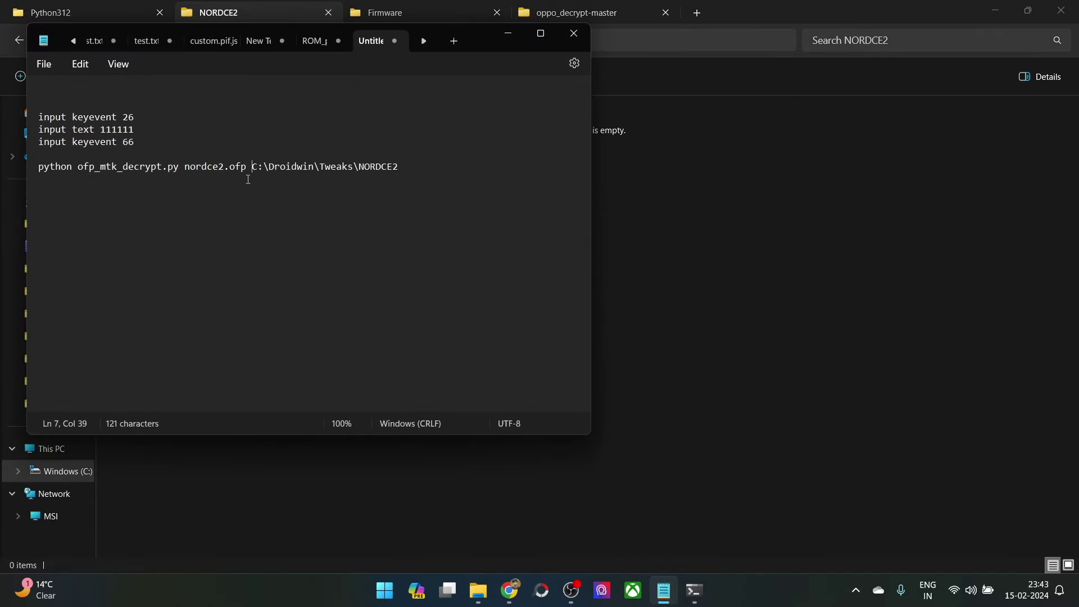
triple_click(250, 163)
type("C:\\Droidwin\\Tweaks\\NORDCE2")
left_click_drag(211, 171, 39, 166)
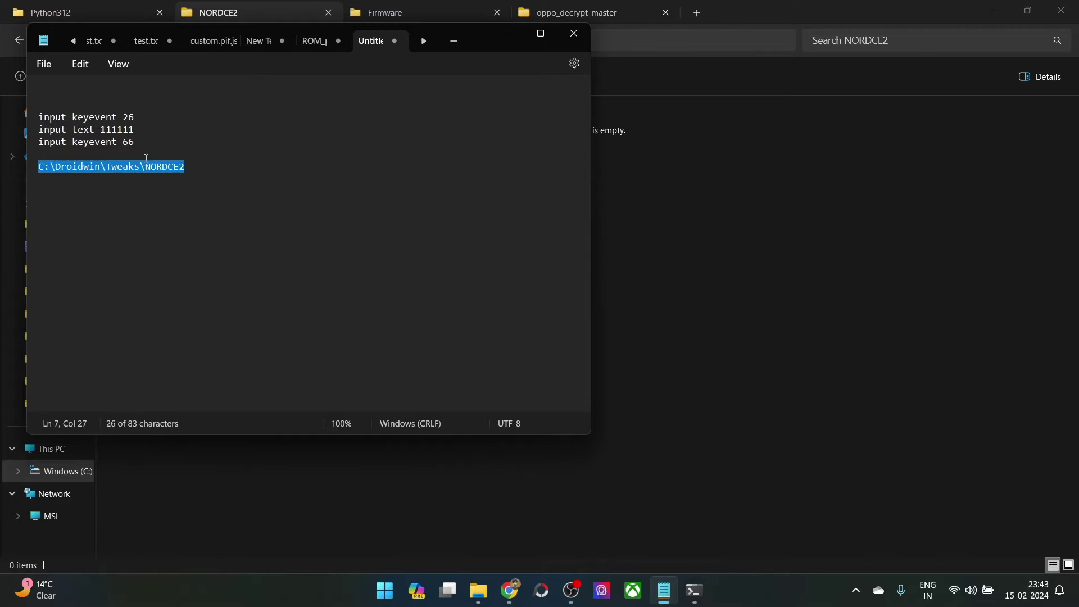
left_click(260, 163)
- Review the MediaTek command's placeholders in the OFP guide in Chrome and copy python ofp_mtk_decrypt.py filename.ofp
left_click(510, 590)
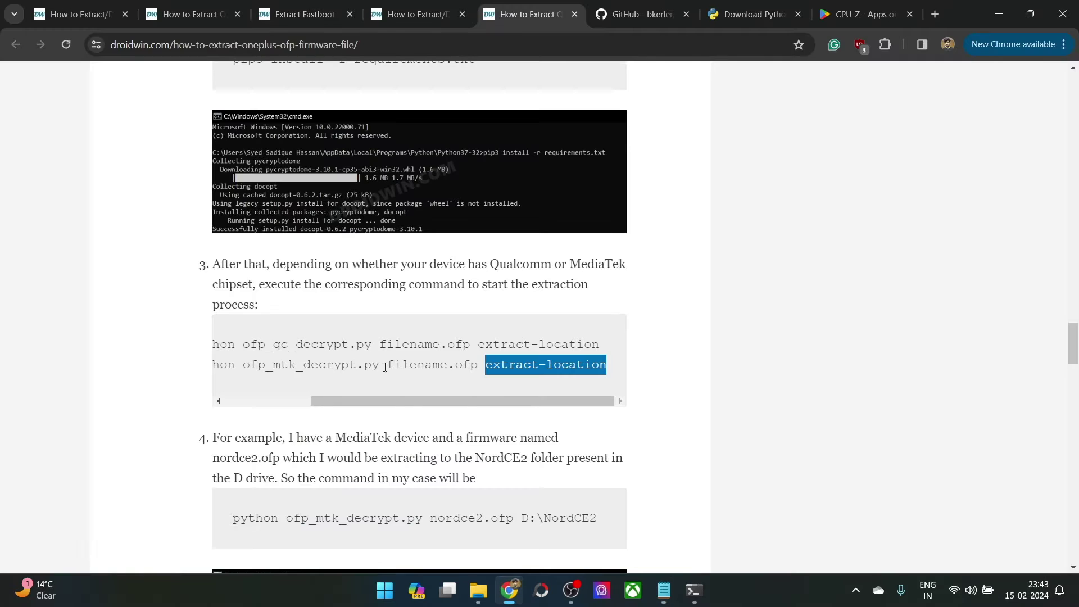
left_click_drag(477, 364, 323, 352)
left_click(483, 381)
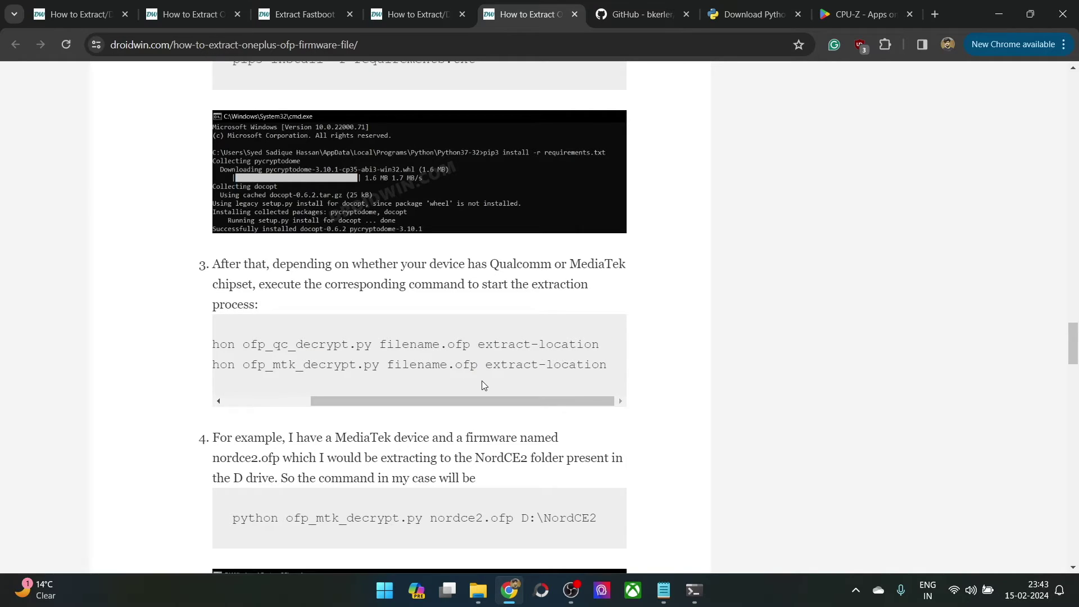
left_click_drag(448, 365, 396, 365)
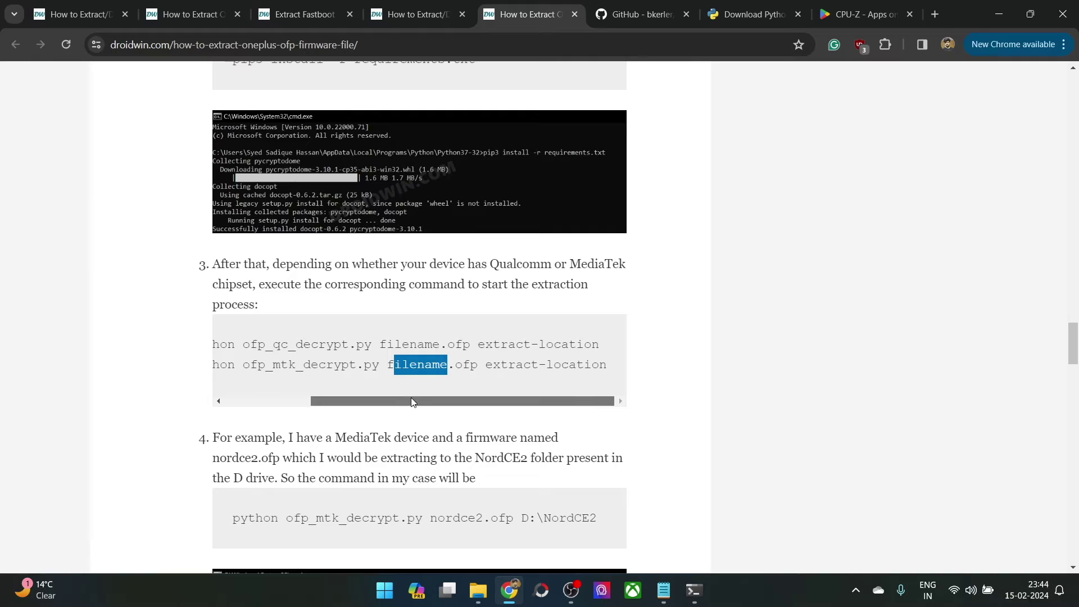
left_click_drag(443, 397, 403, 397)
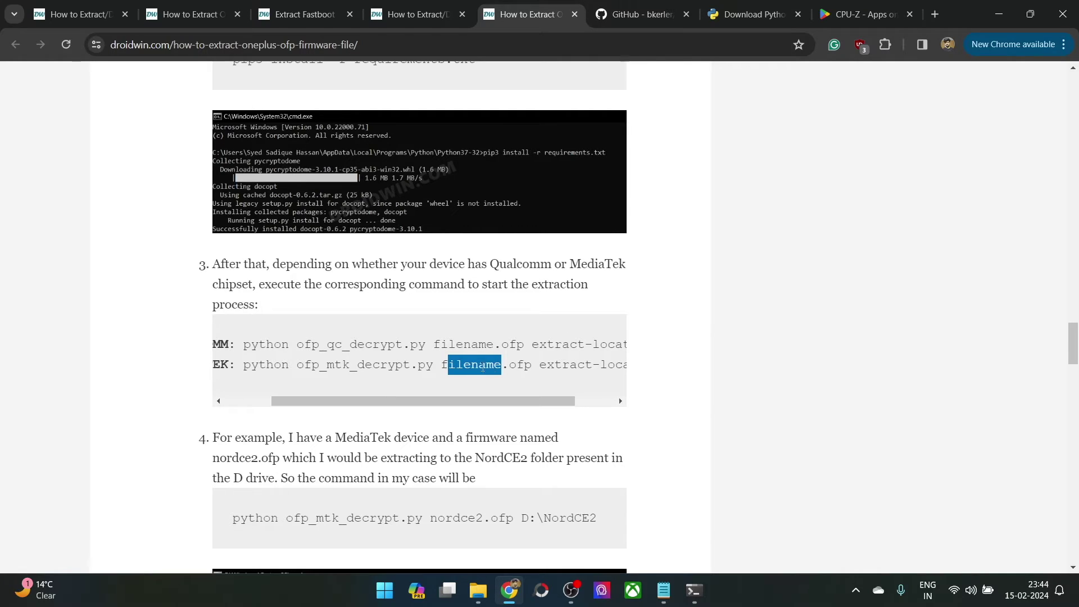
left_click_drag(530, 369, 244, 368)
key("ctrl+c")
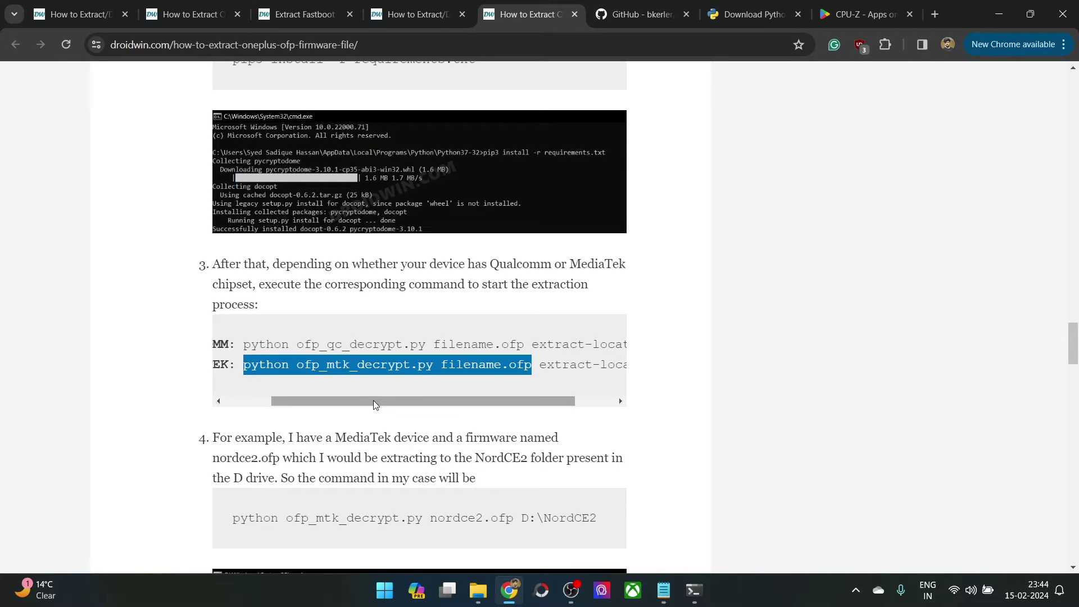
left_click_drag(376, 401, 321, 401)
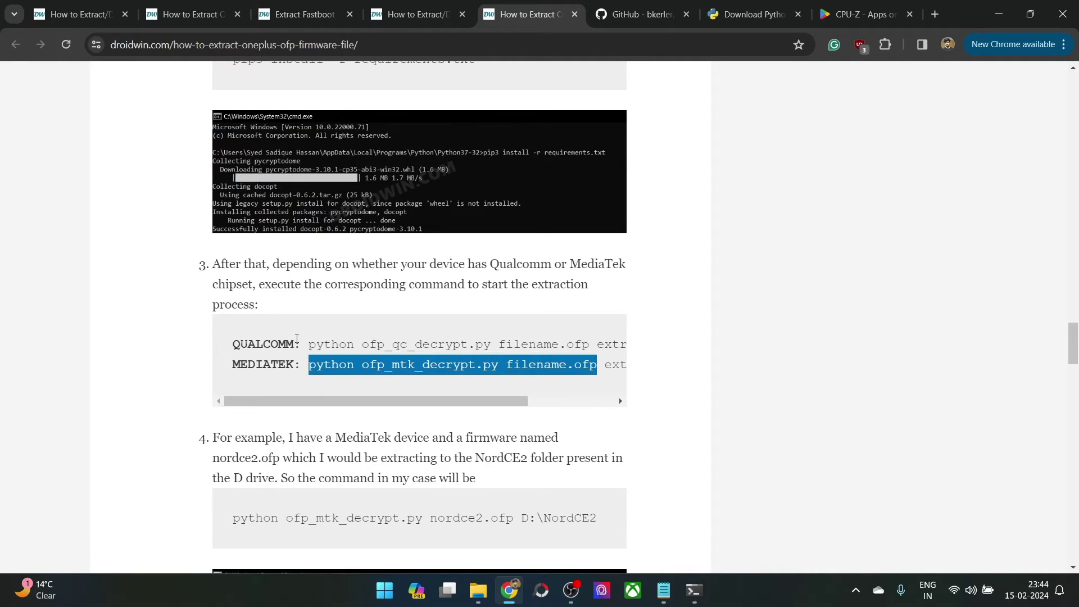
- Insert python ofp_mtk_decrypt.py filename.ofp before the path C:\Droidwin\Tweaks\NORDCE2 in the Notepad note
left_click_drag(309, 344, 585, 362)
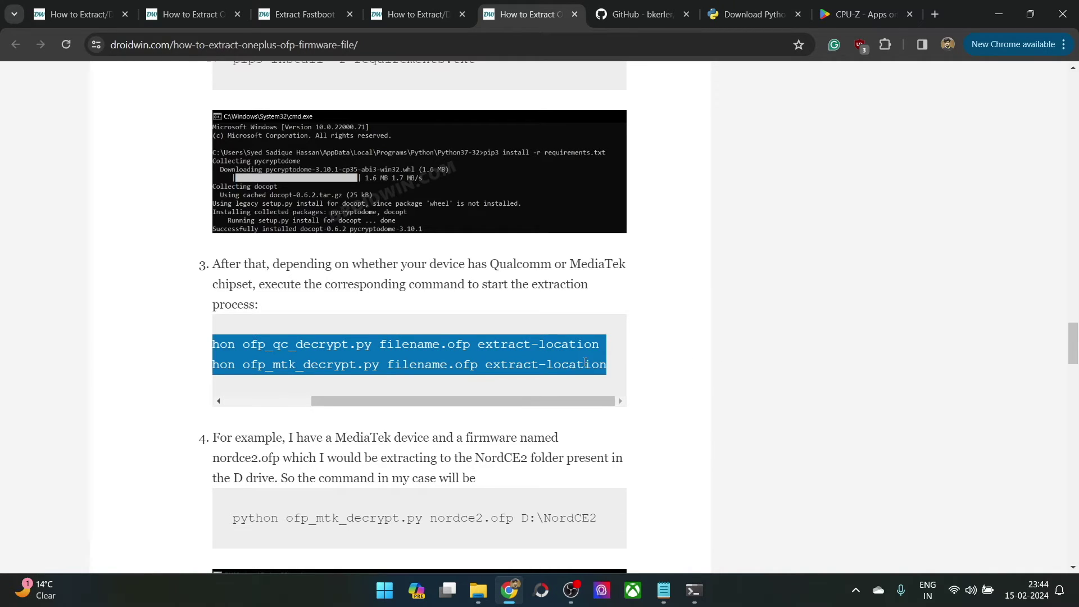
left_click(585, 363)
triple_click(581, 364)
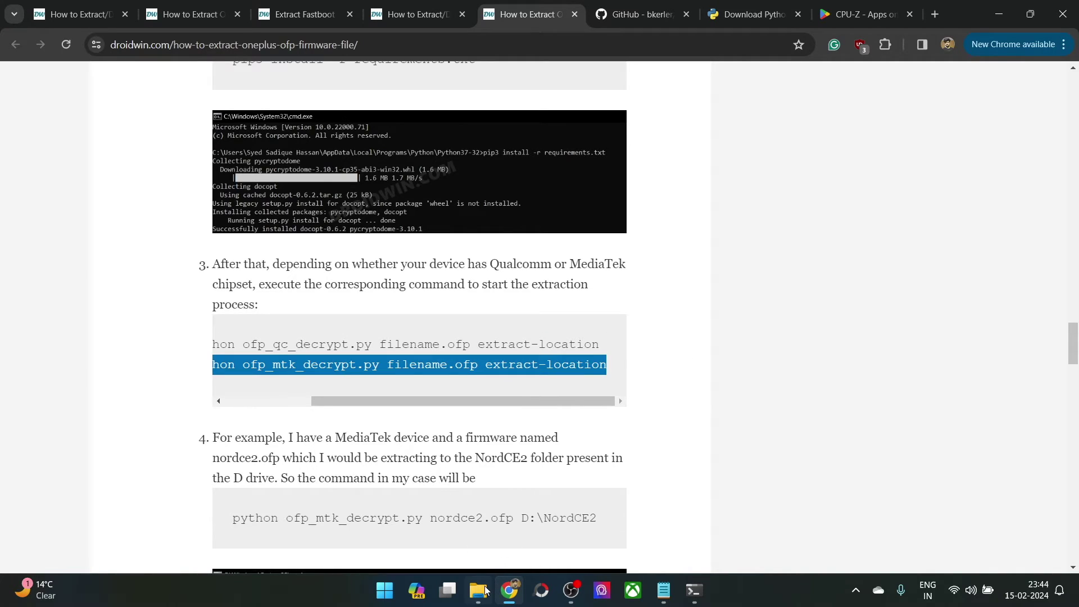
mouse_move(664, 590)
left_click(654, 533)
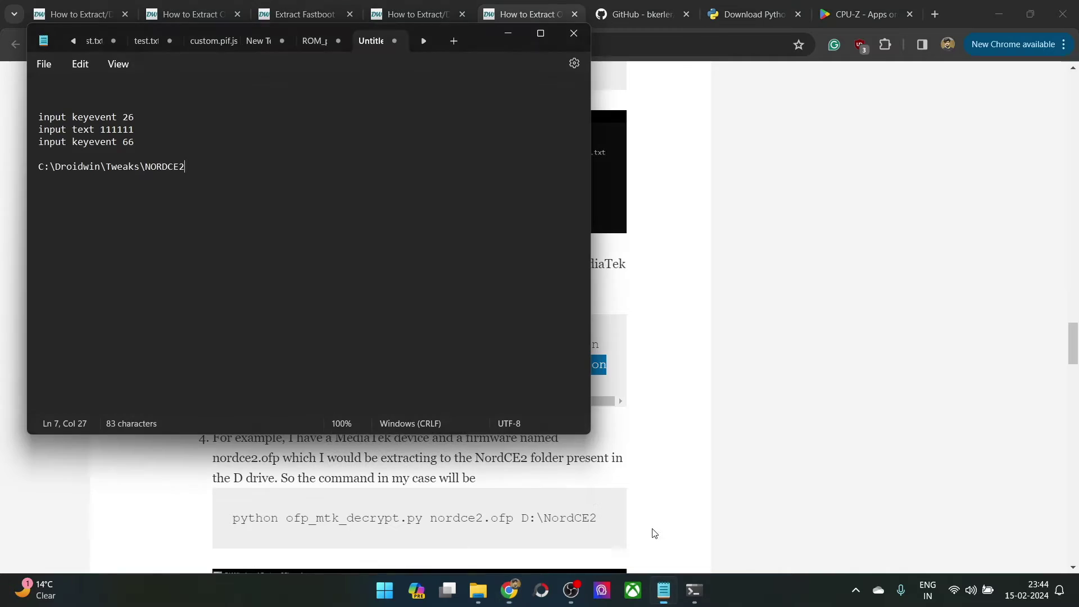
left_click(40, 165)
key("ctrl+v")
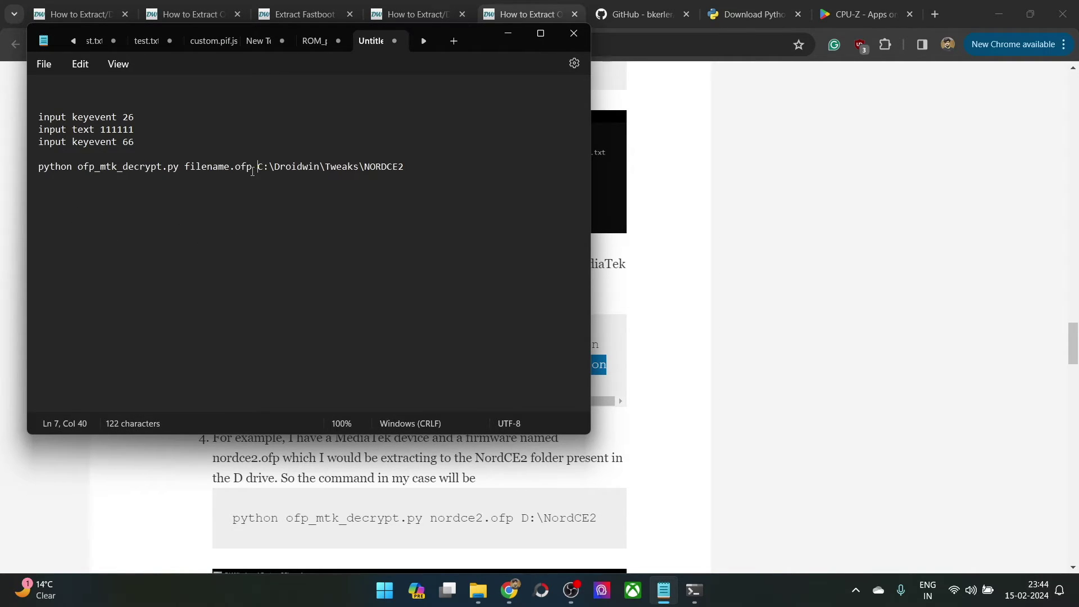
left_click_drag(257, 167, 419, 166)
- Rename the OFP firmware file in the Python312 folder as oneplus.ofp in File Explorer
double_click(217, 167)
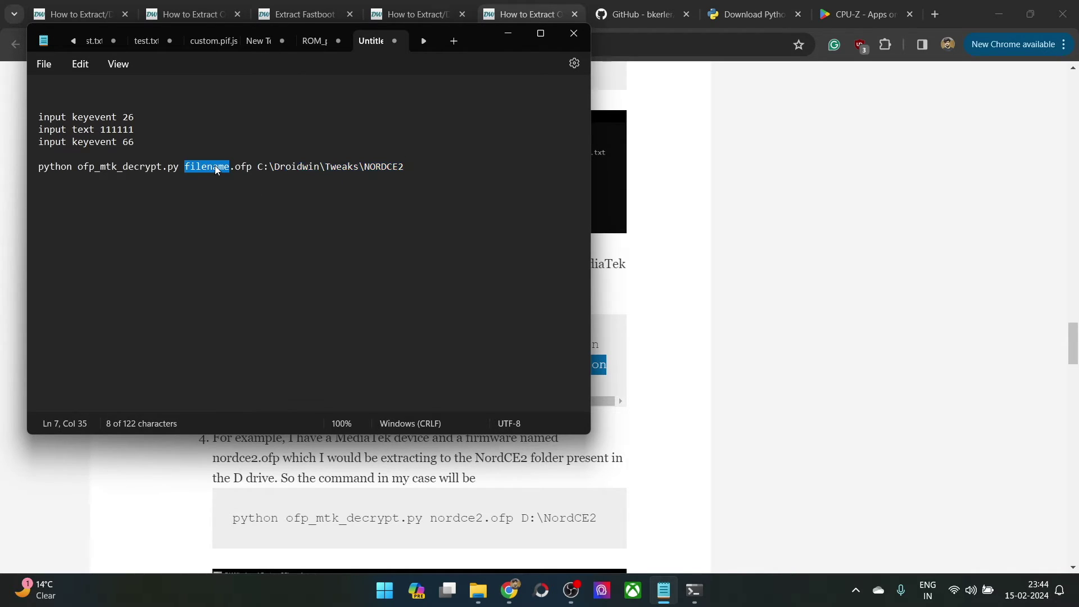
left_click(483, 601)
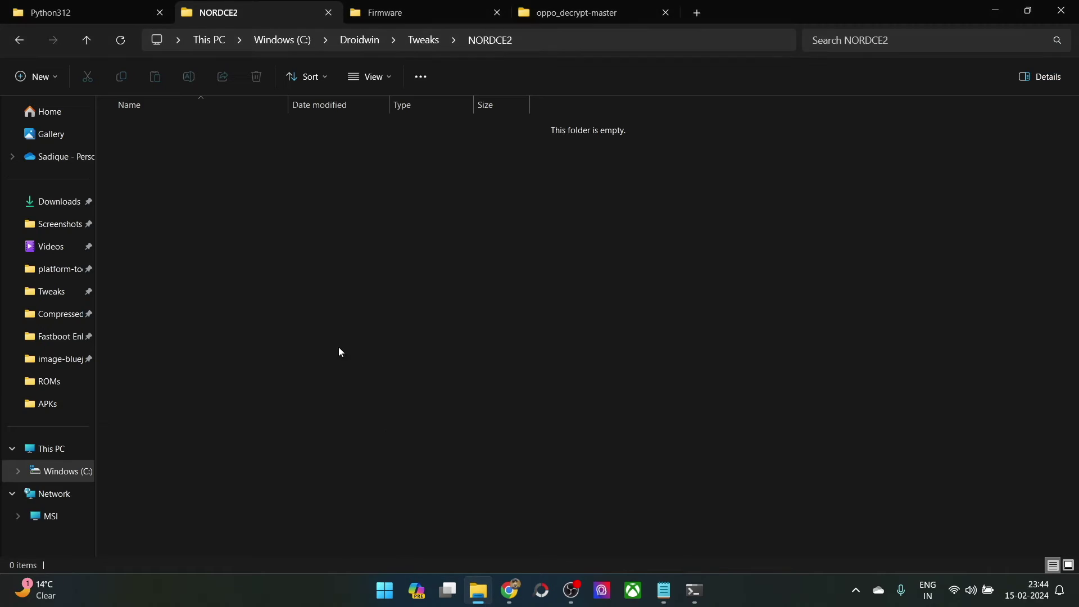
left_click(72, 14)
left_click(268, 339)
right_click(267, 339)
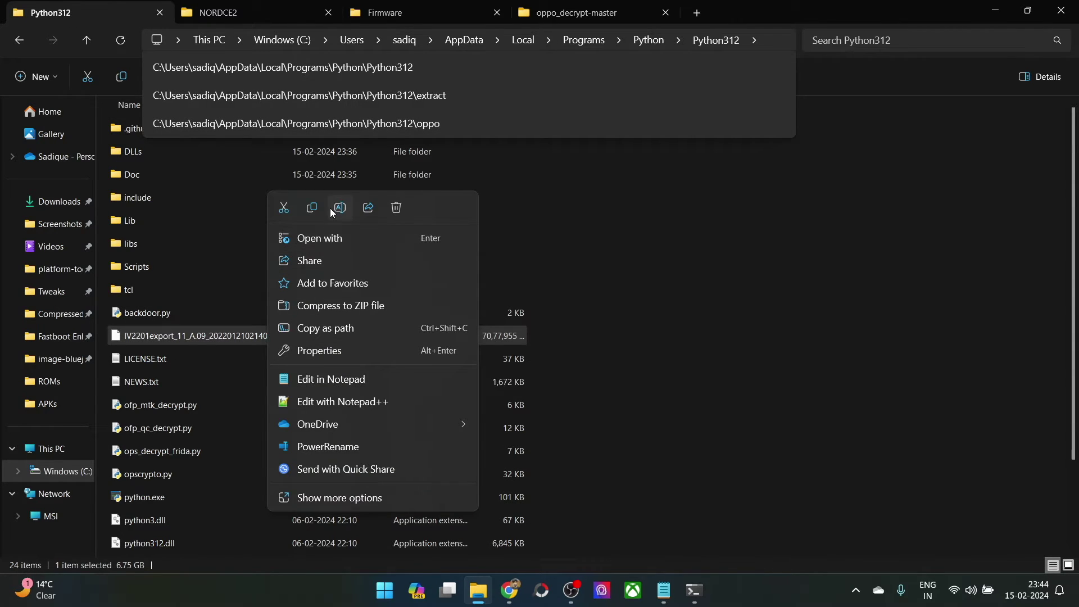
left_click(331, 212)
type("oneplus")
key("Return")
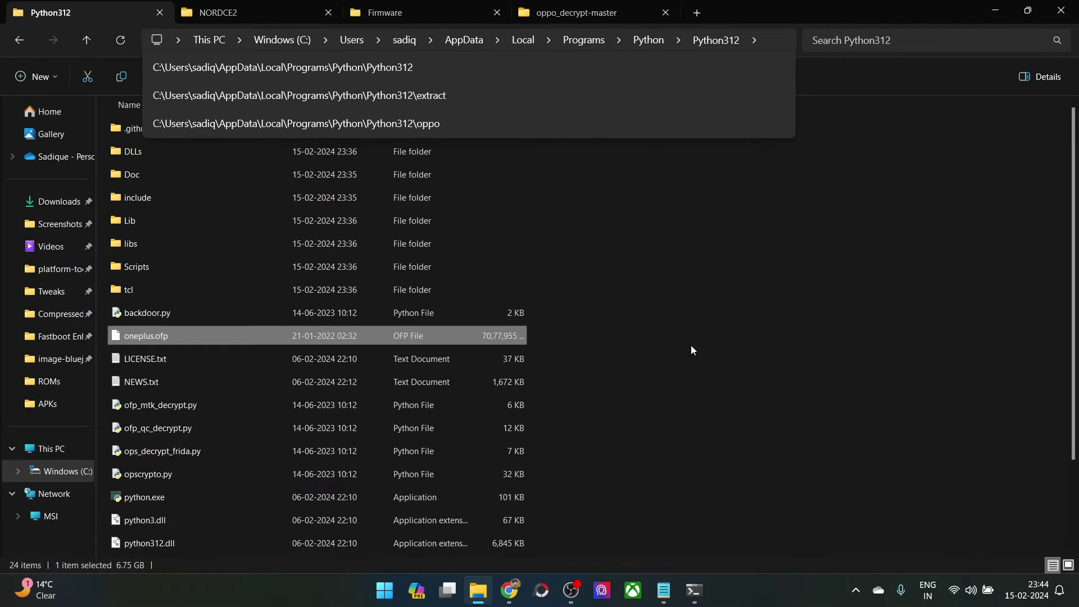
- Replace the filename placeholder in the Notepad command with oneplus, check its script name and path, and copy the whole line
left_click(664, 590)
type("oneplus.ofp C:\\Droidwin\\Tweaks\\NORDCE2")
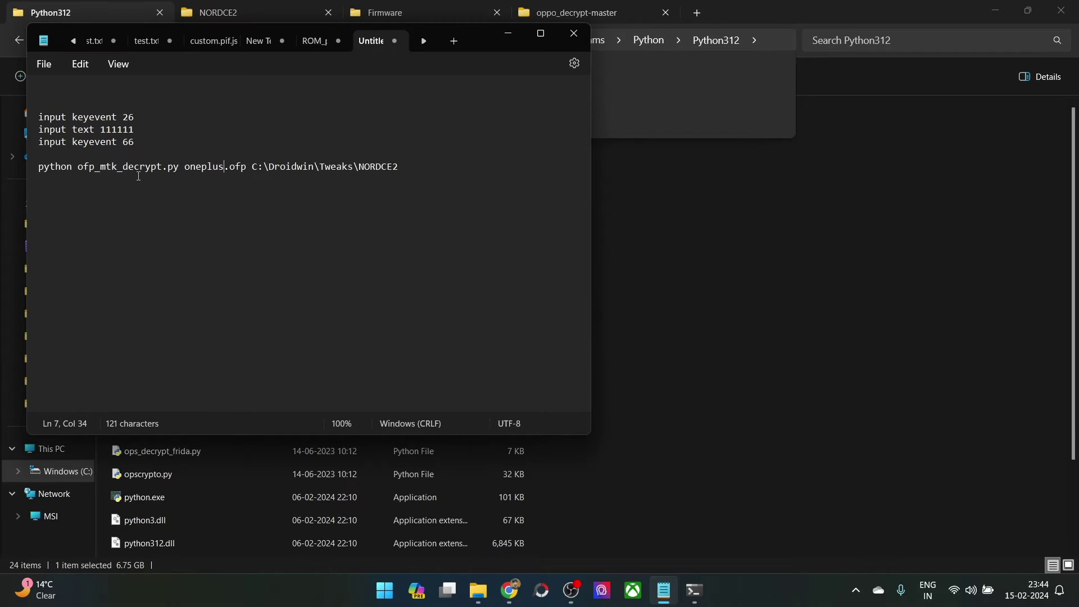
double_click(110, 168)
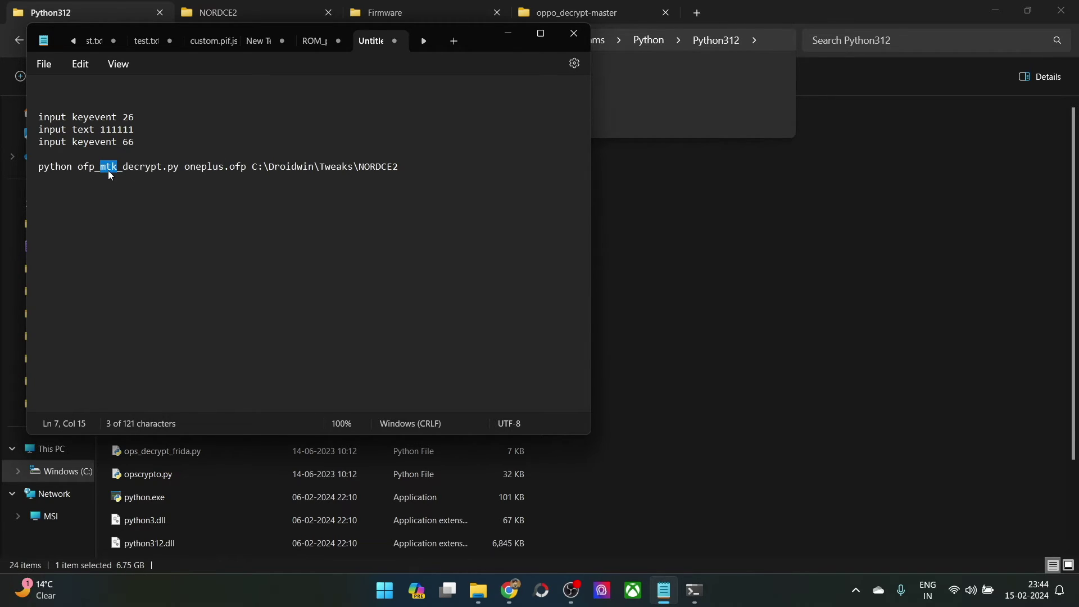
left_click(186, 167)
left_click_drag(187, 169, 407, 167)
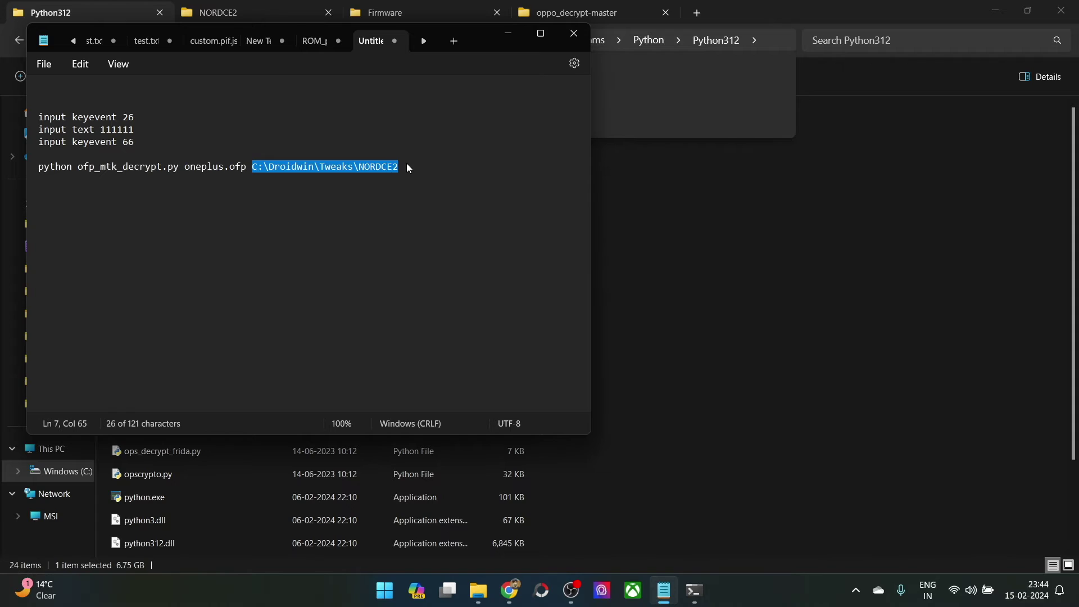
double_click(377, 167)
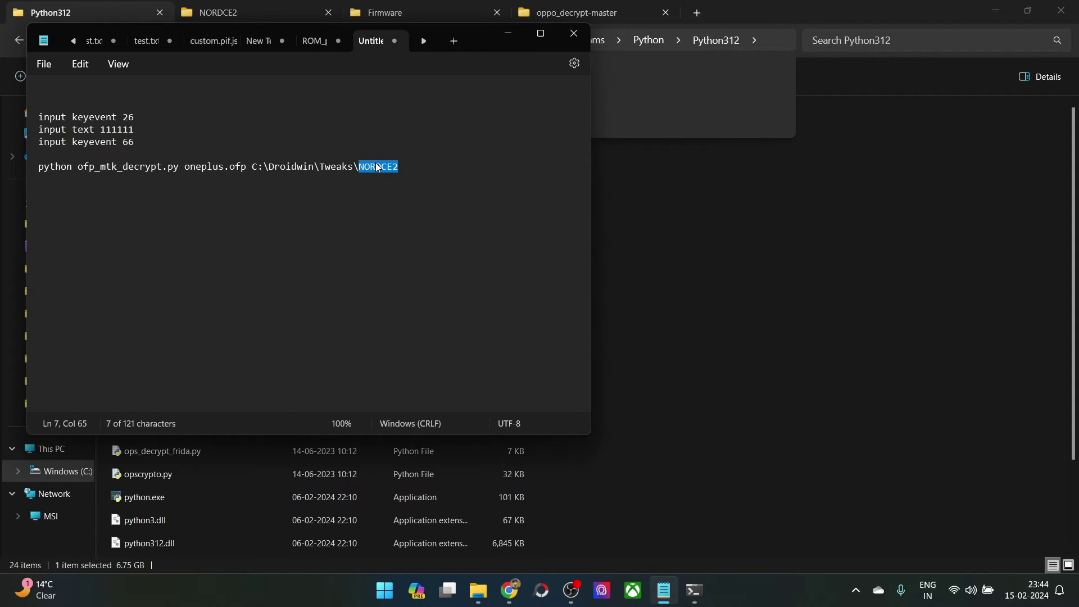
triple_click(378, 167)
key("ctrl+c")
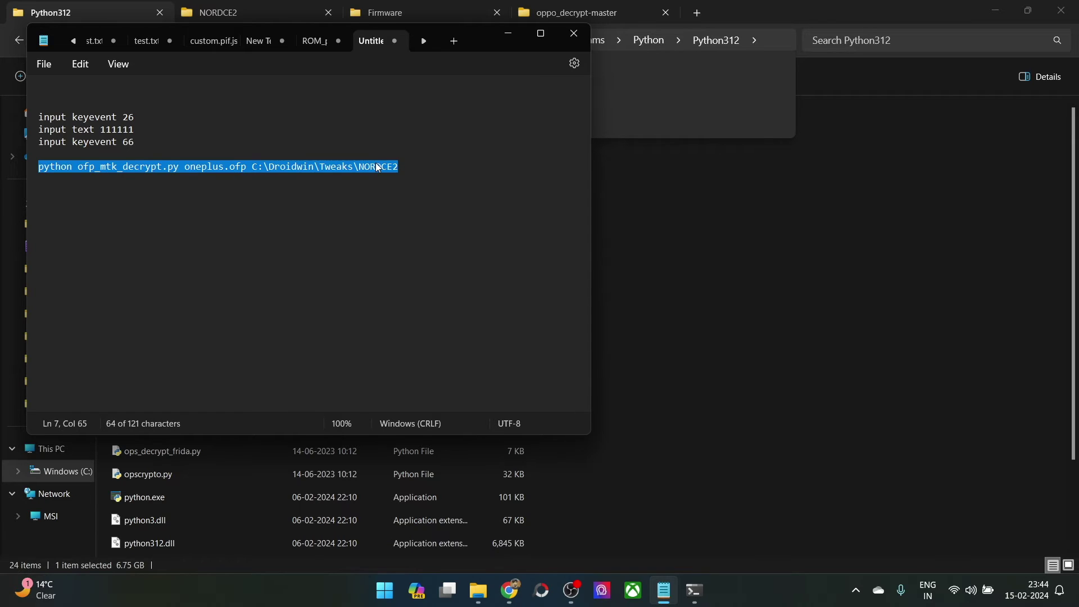
- Run python ofp_mtk_decrypt.py oneplus.ofp C:\Droidwin\Tweaks\NORDCE2 in Command Prompt from the Python312 folder
left_click(683, 295)
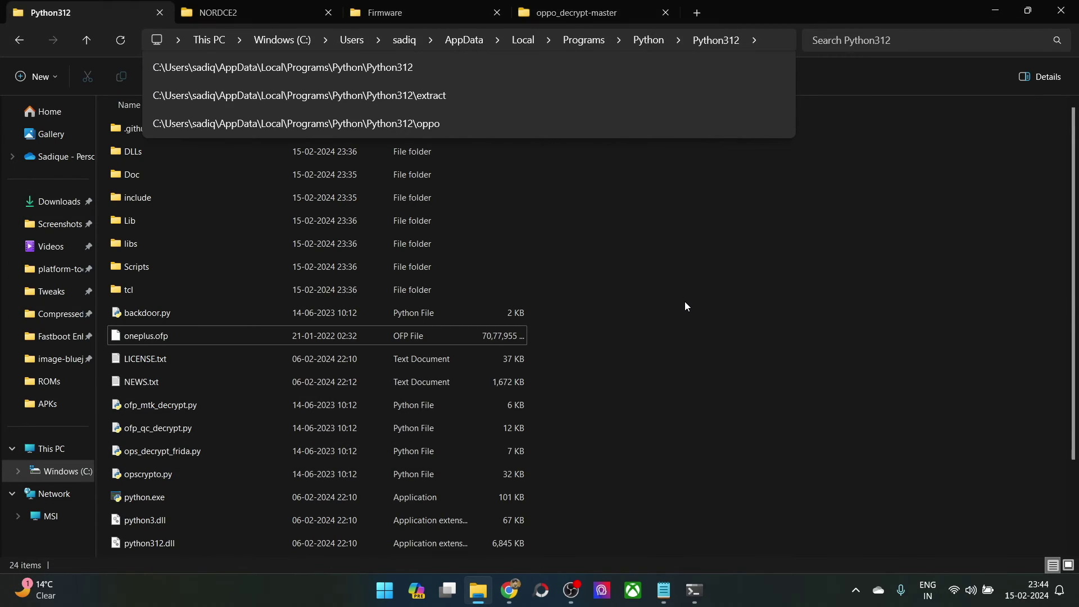
left_click(687, 596)
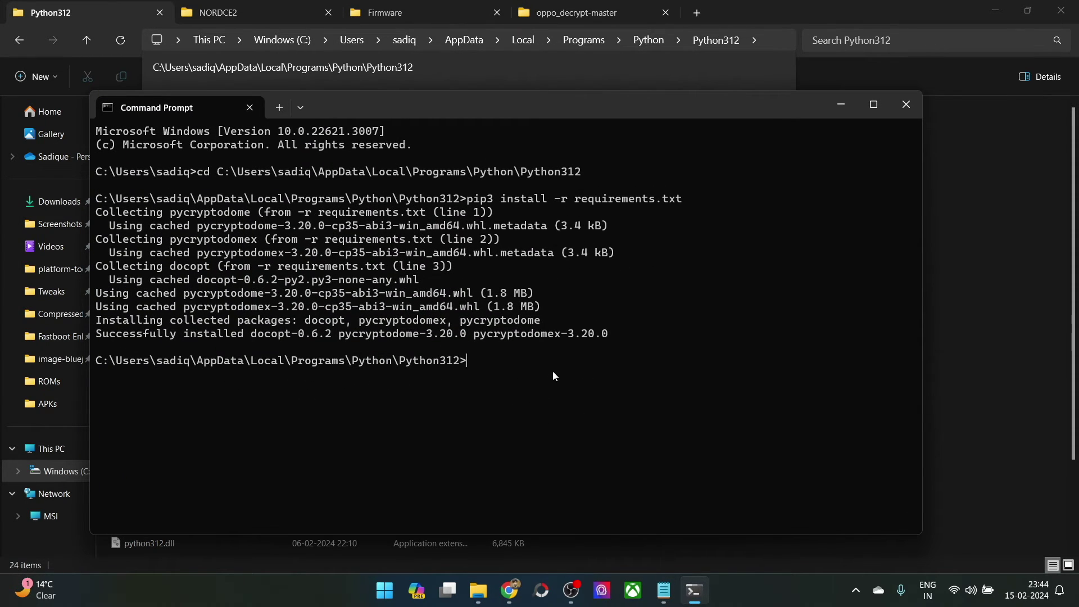
key("ctrl+v")
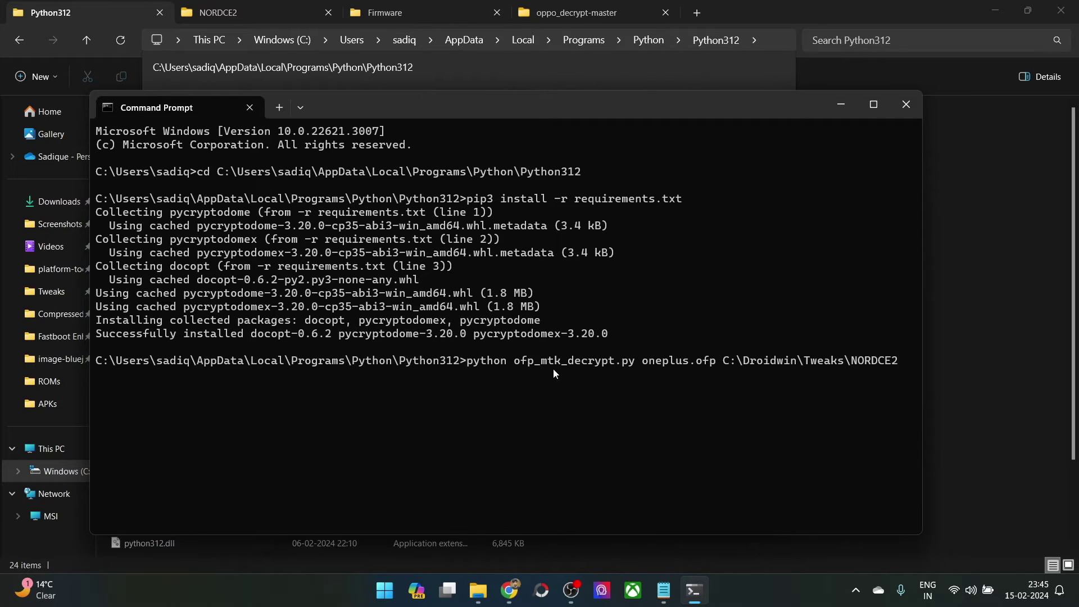
key("Return")
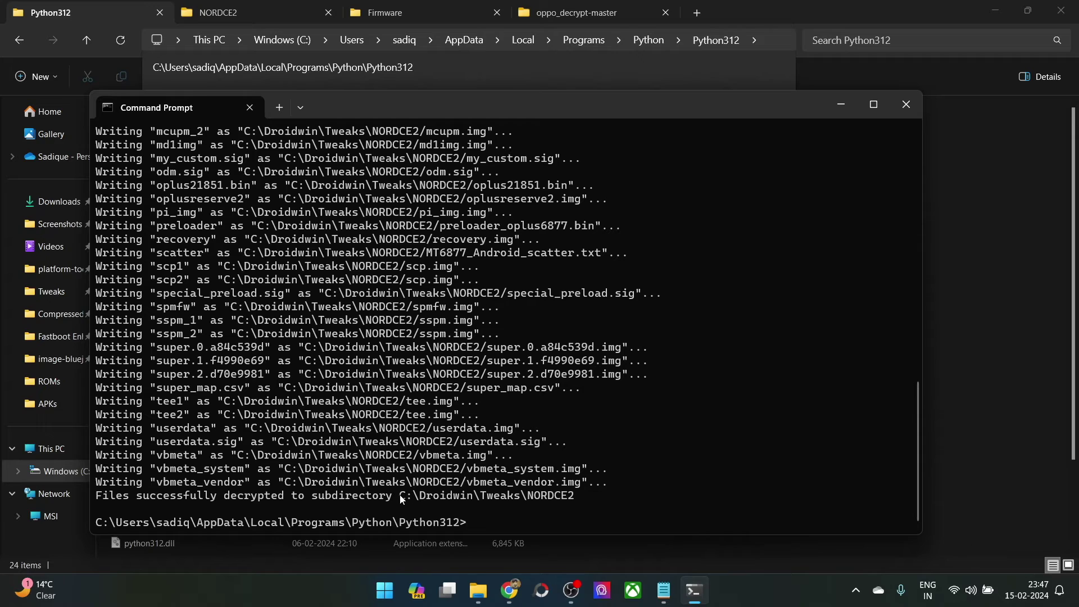
- Minimize Command Prompt and open the NORDCE2 folder in C:\Droidwin\Tweaks in File Explorer
left_click(837, 104)
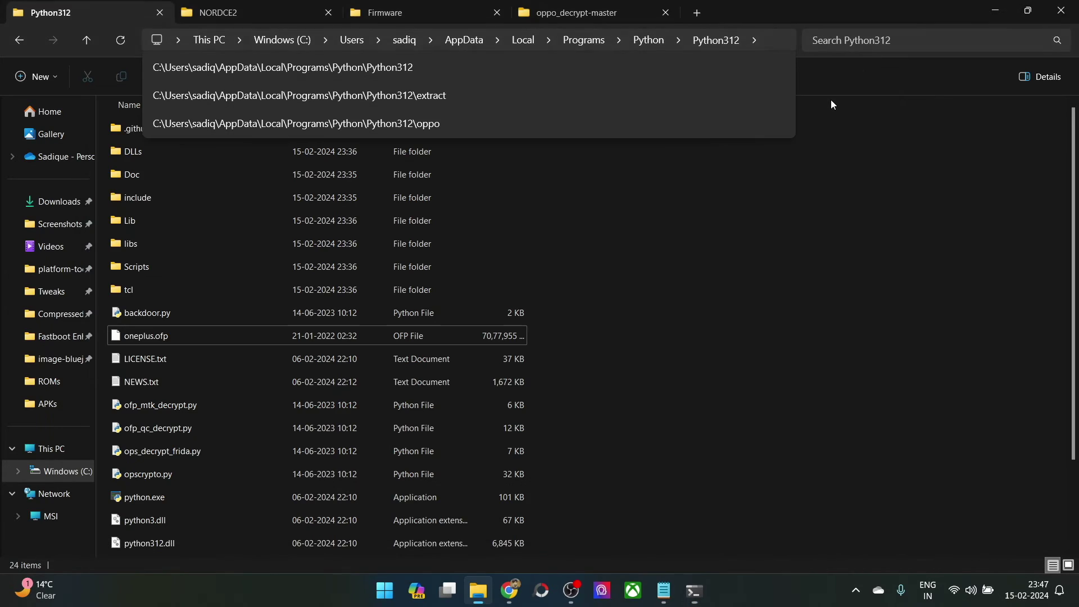
left_click(226, 14)
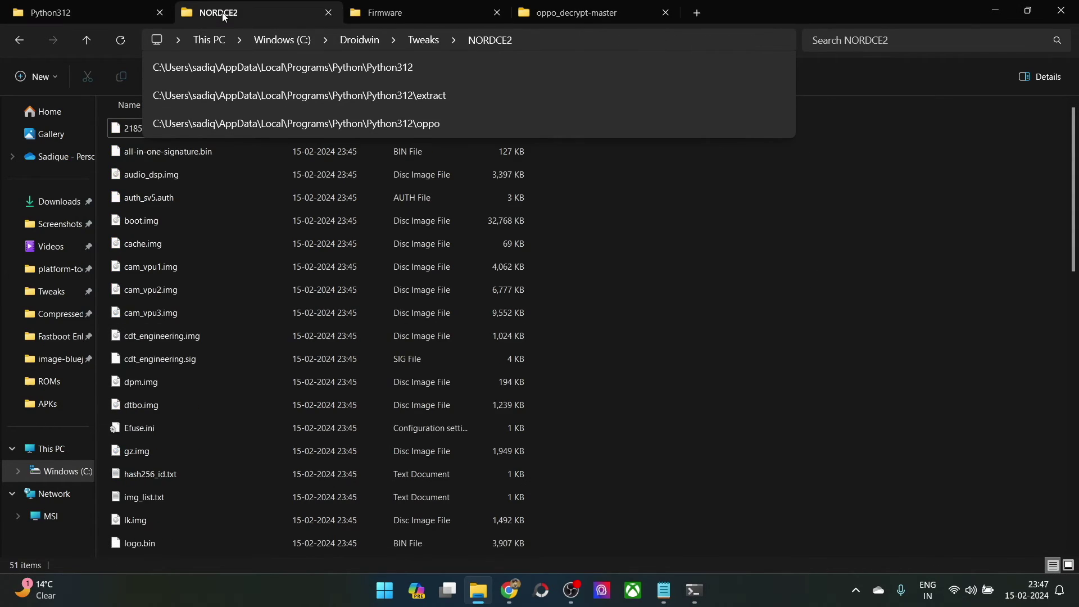
left_click(19, 40)
left_click(735, 41)
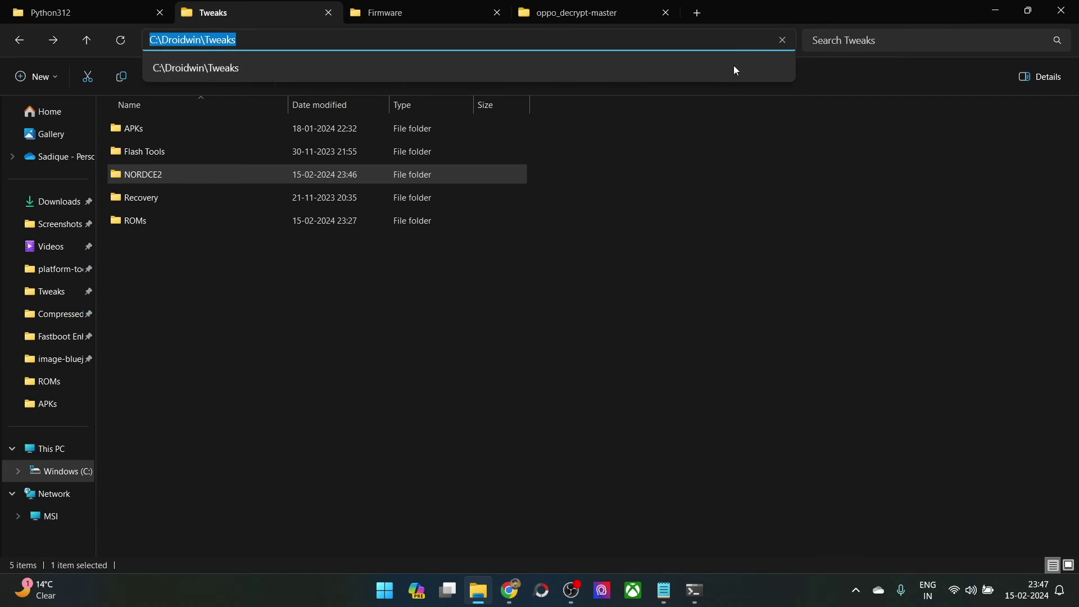
left_click(771, 240)
double_click(133, 182)
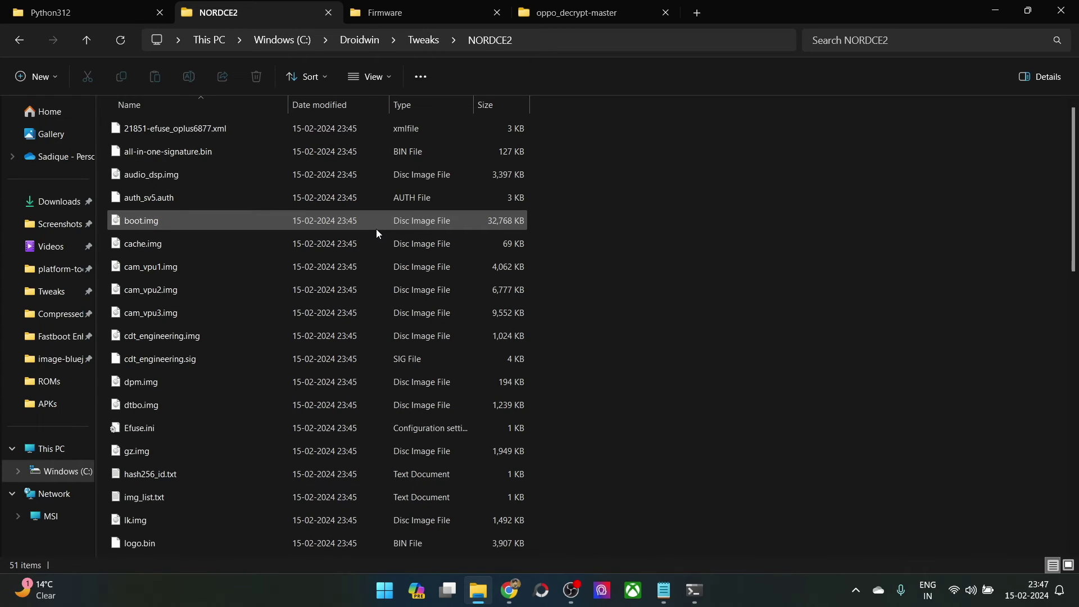
- Look through the extracted firmware files in NORDCE2, including boot.img, logo.bin, recovery.img and the vbmeta images
left_click(265, 222)
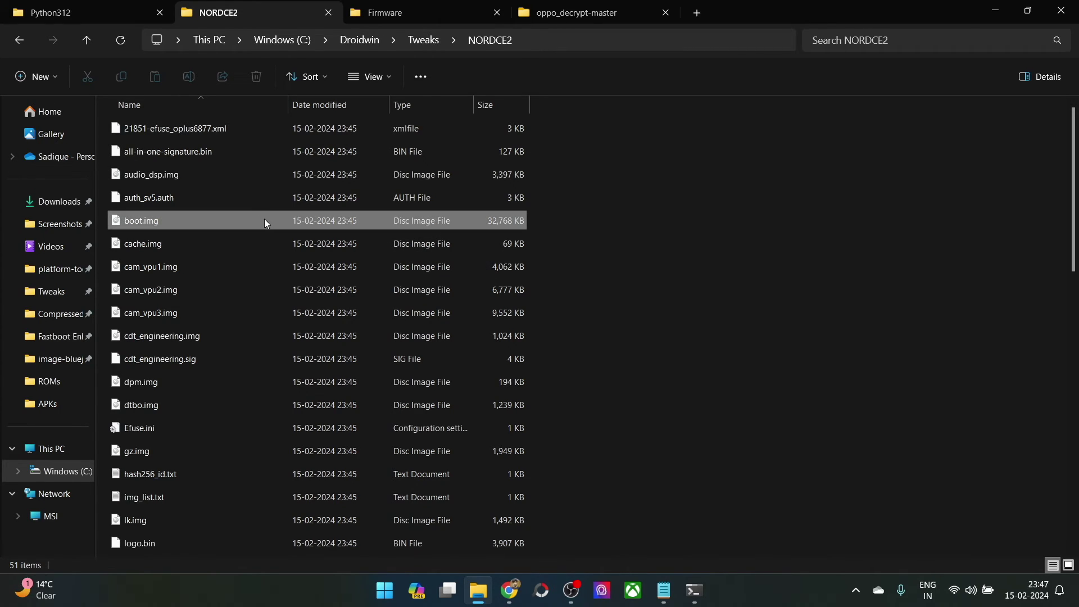
scroll(516, 348, "down", 2)
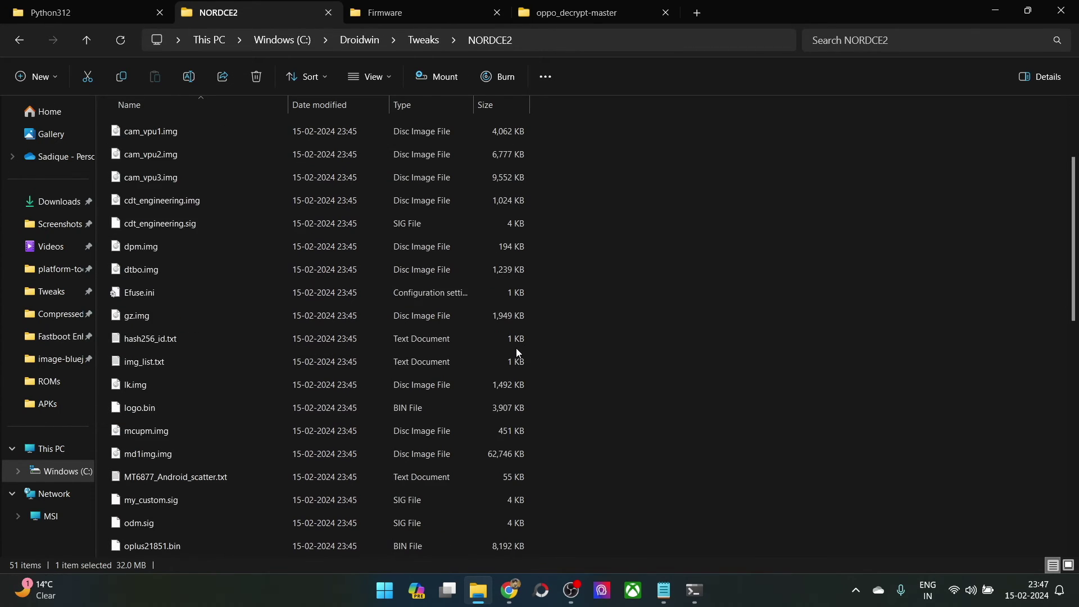
left_click(290, 399)
scroll(298, 399, "down", 1)
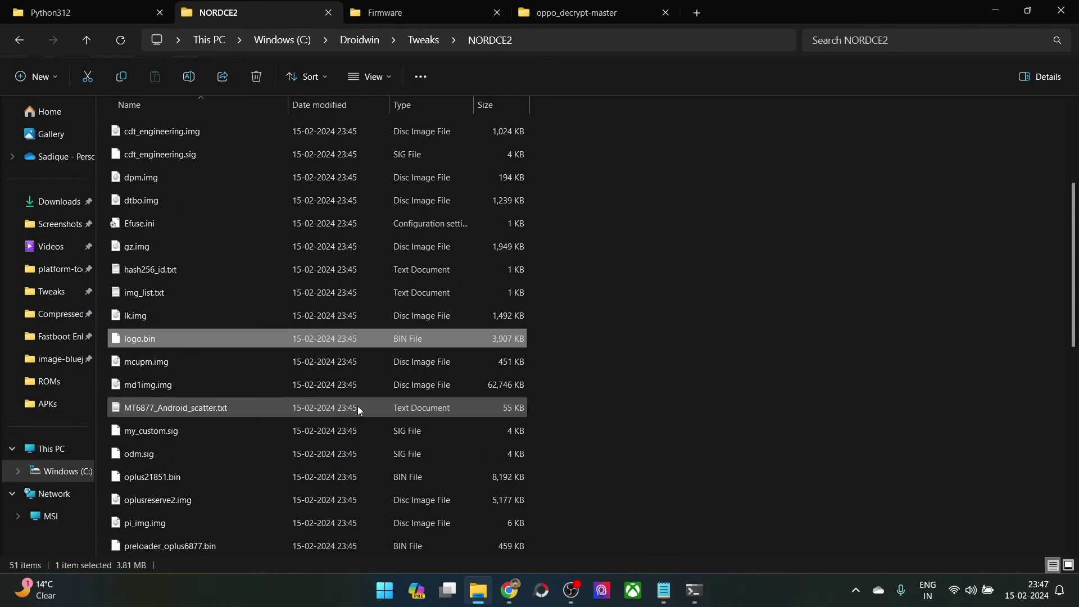
scroll(358, 410, "down", 2)
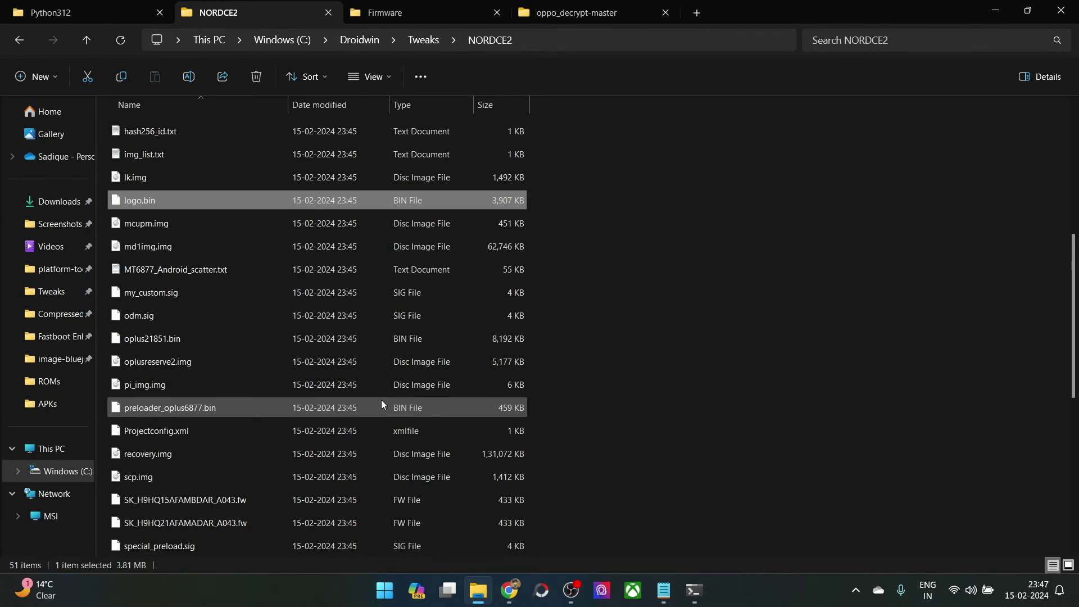
left_click(171, 453)
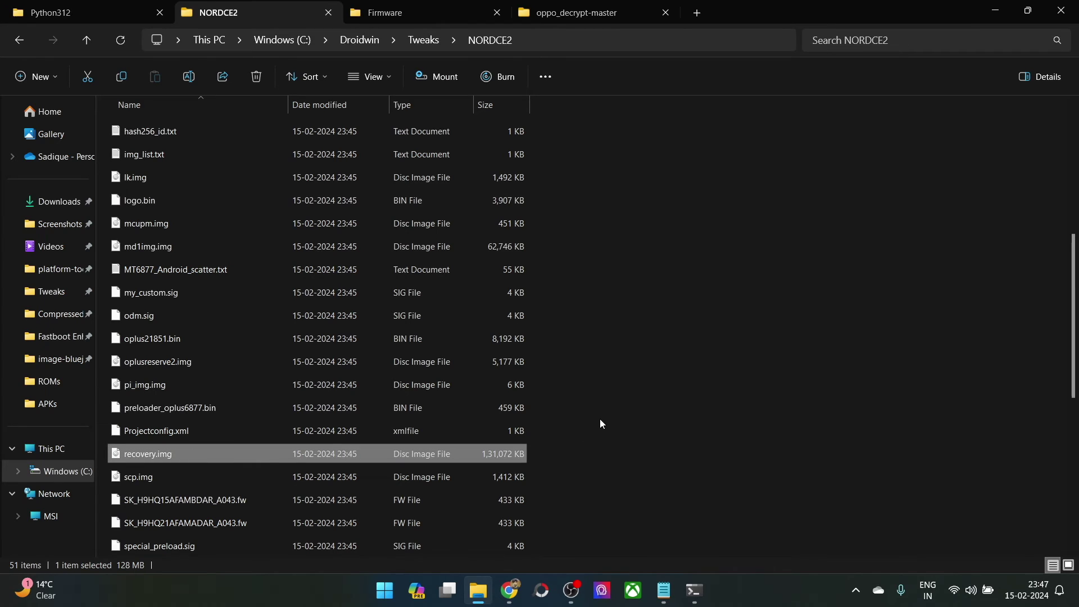
scroll(600, 420, "down", 5)
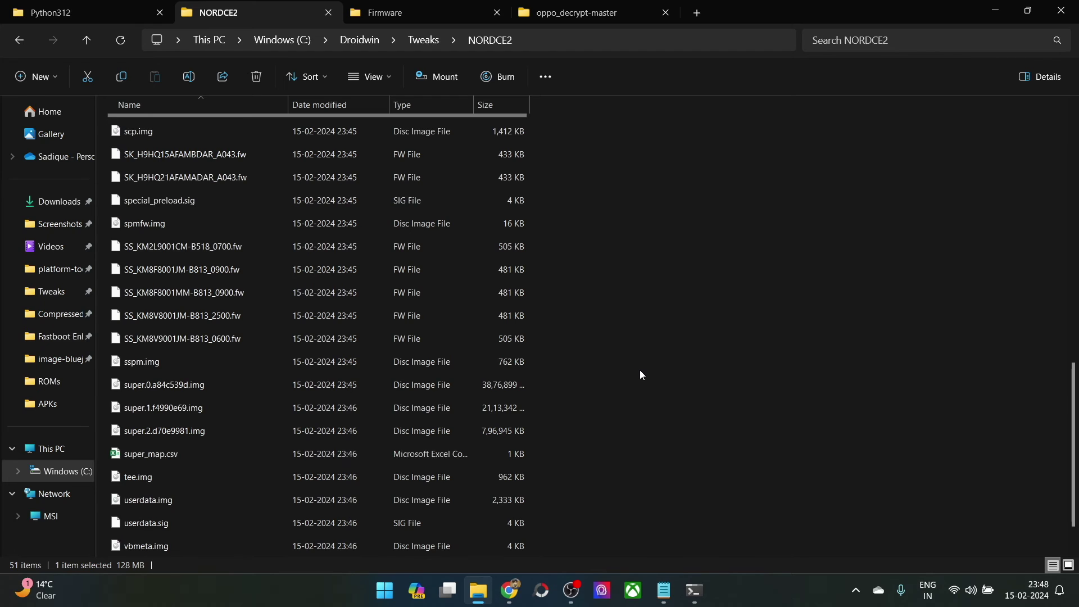
scroll(640, 372, "down", 1)
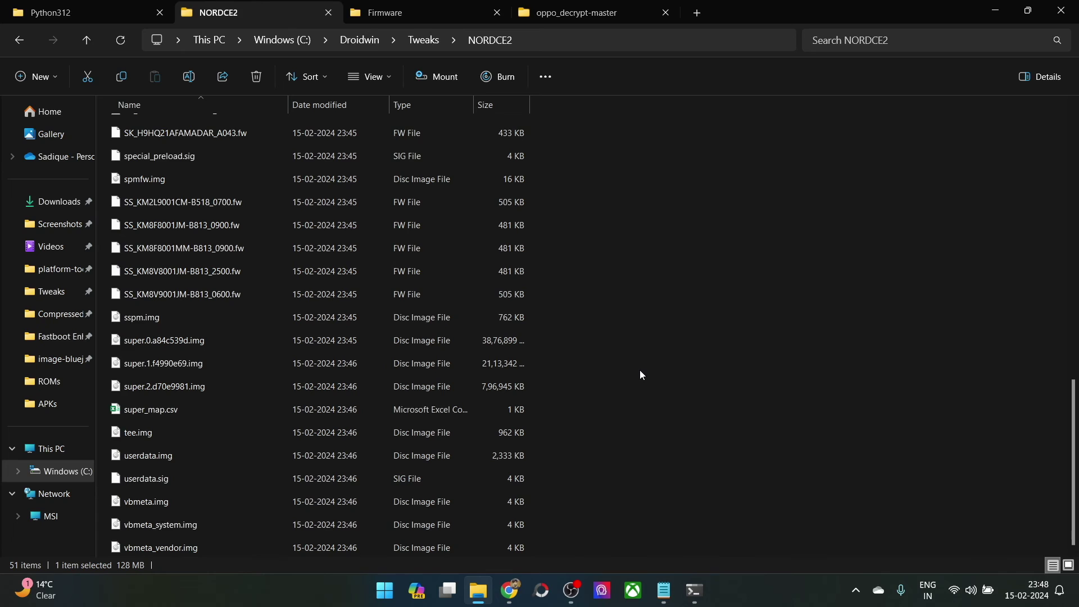
left_click(178, 520)
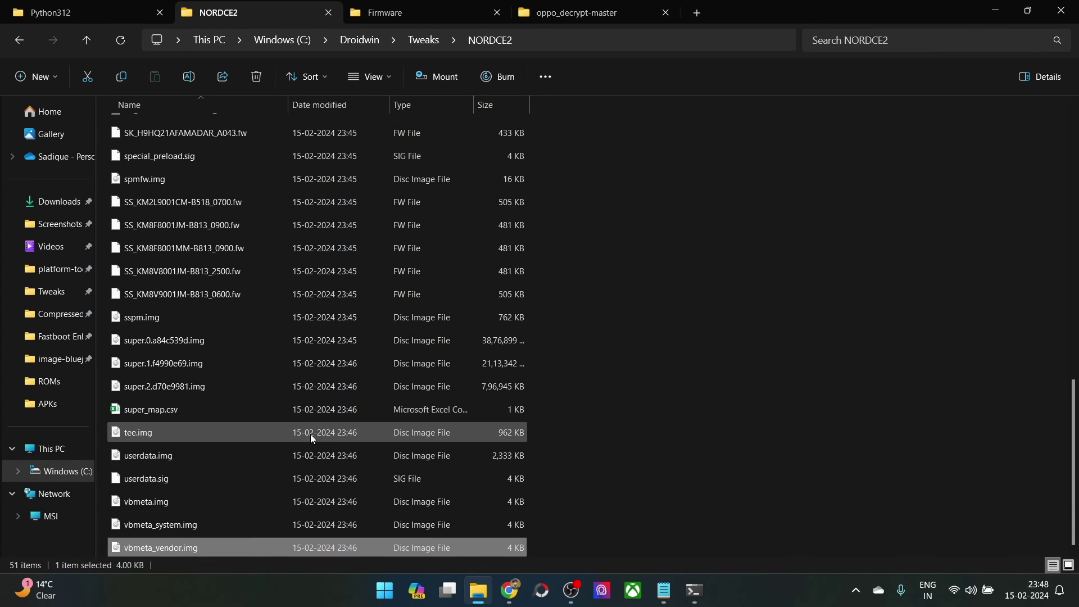
scroll(313, 439, "up", 10)
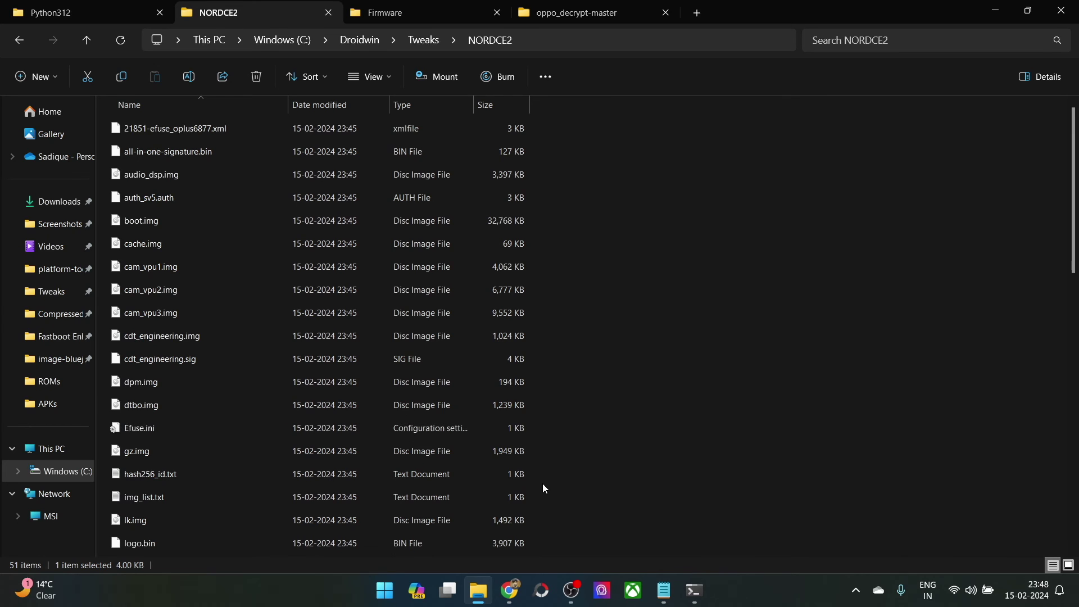
- Review the Qualcomm and MediaTek commands in the OFP guide in Chrome, including their filename and extract-location placeholders
left_click(511, 592)
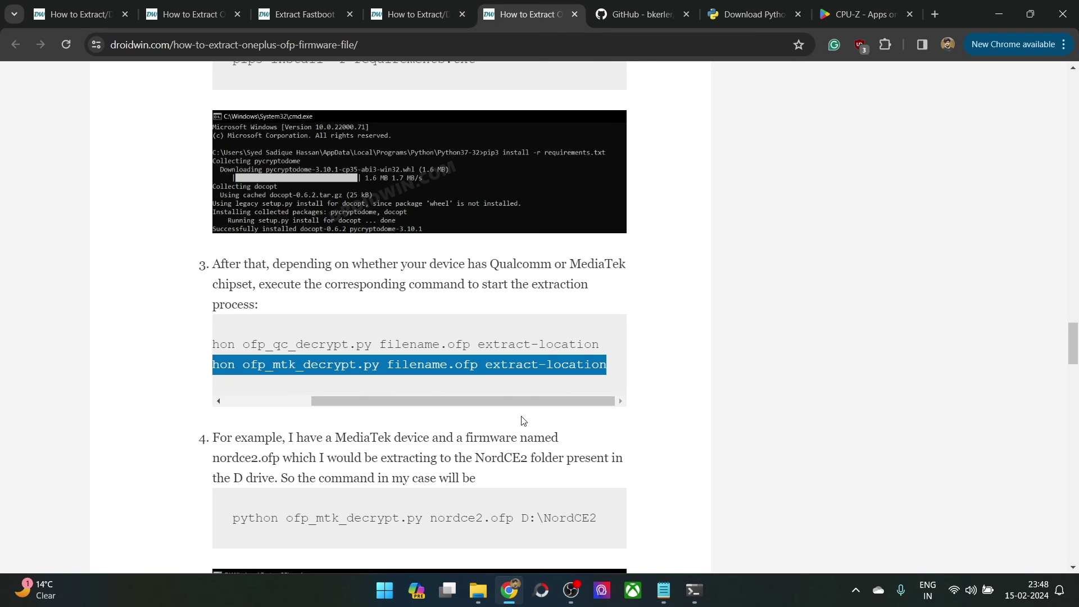
scroll(521, 417, "up", 2)
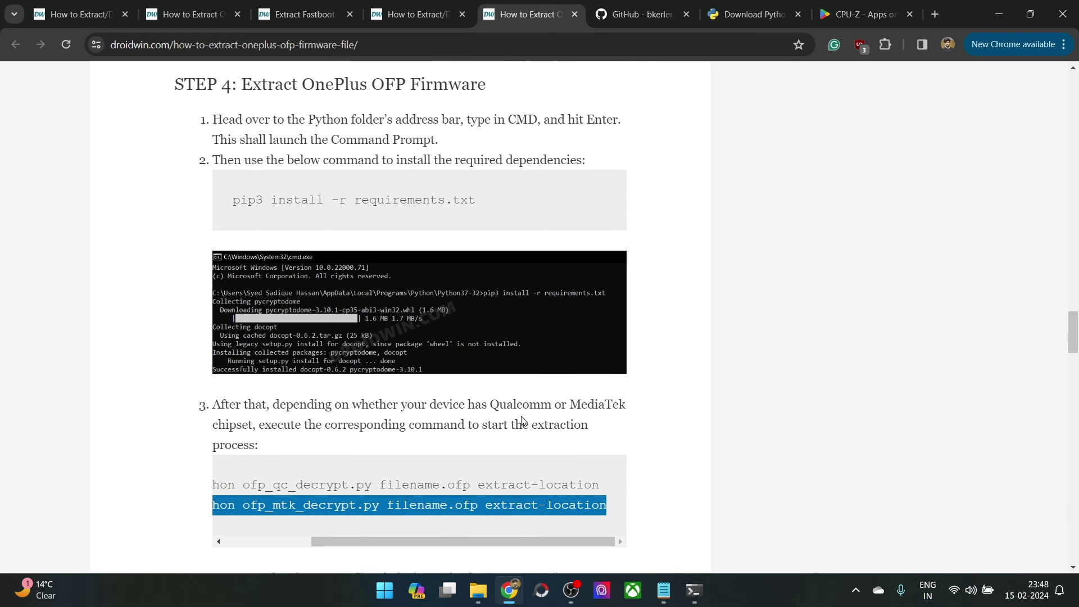
left_click(521, 420)
scroll(506, 422, "down", 2)
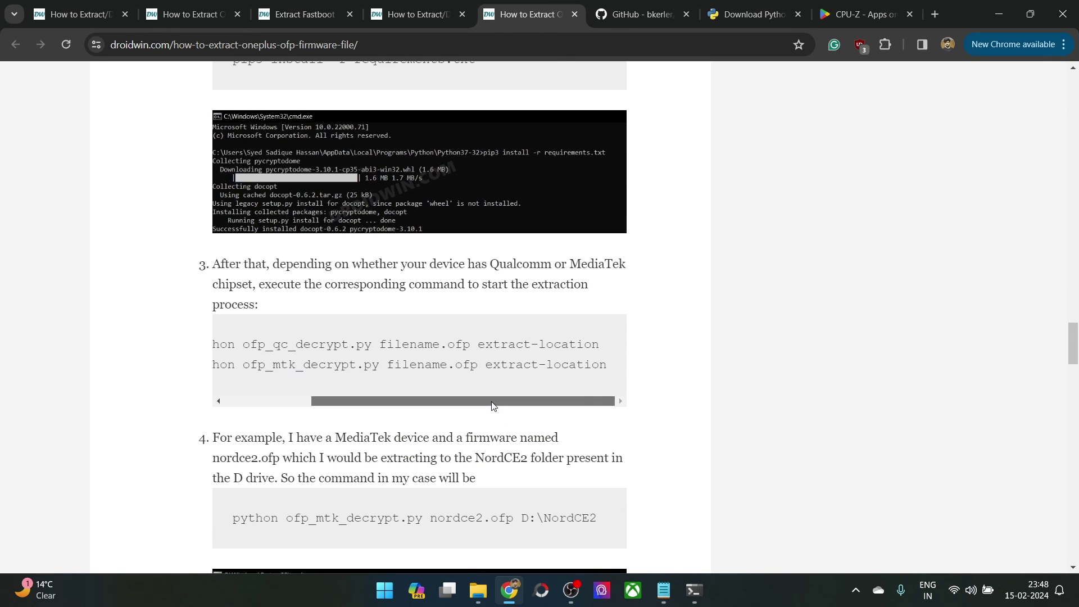
left_click_drag(467, 400, 379, 394)
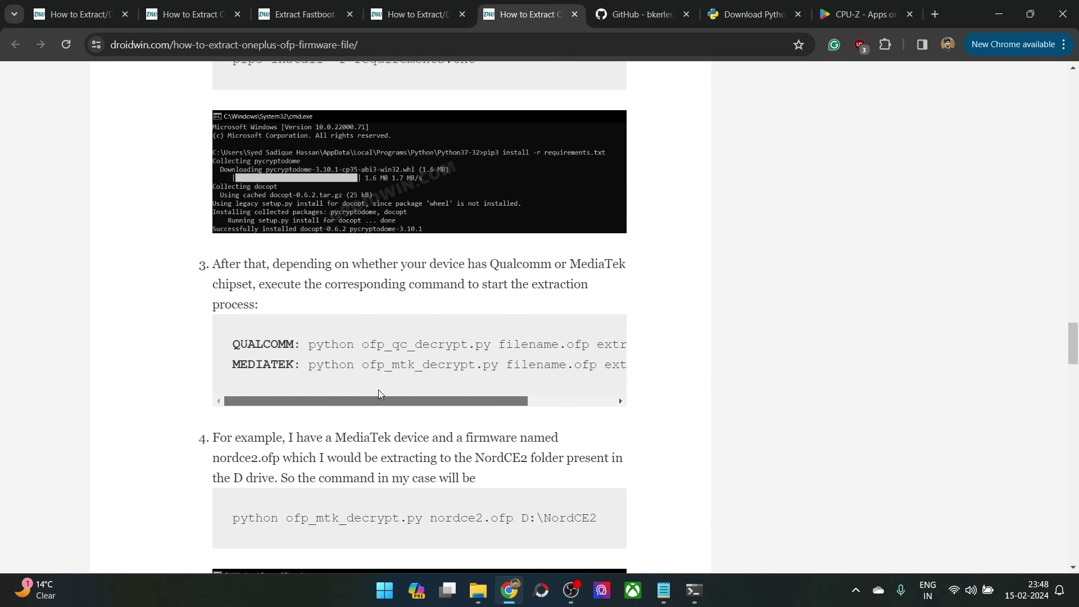
double_click(272, 359)
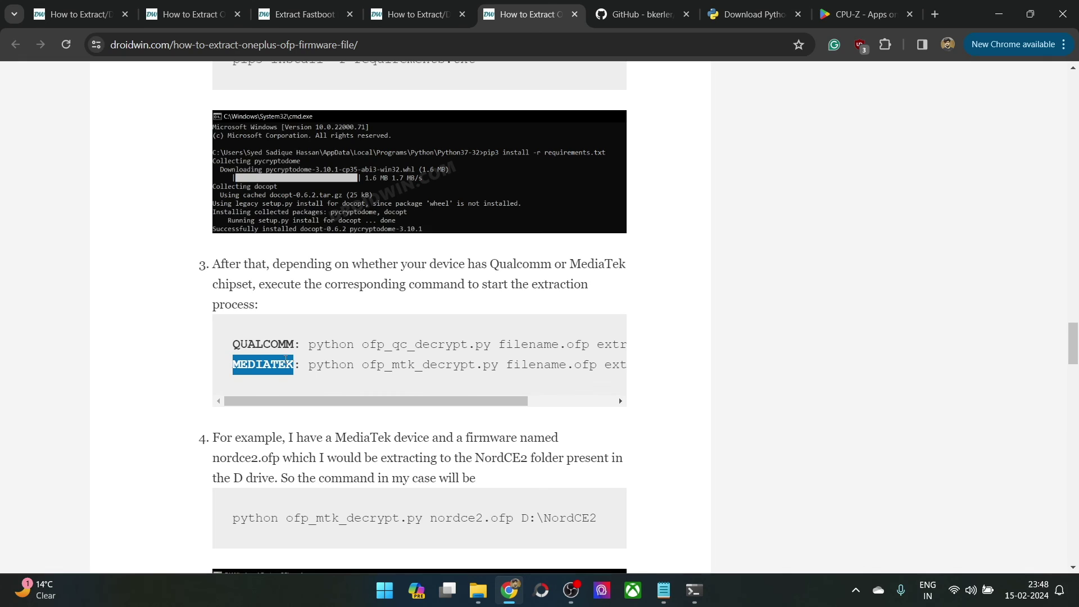
left_click_drag(340, 400, 429, 402)
double_click(428, 343)
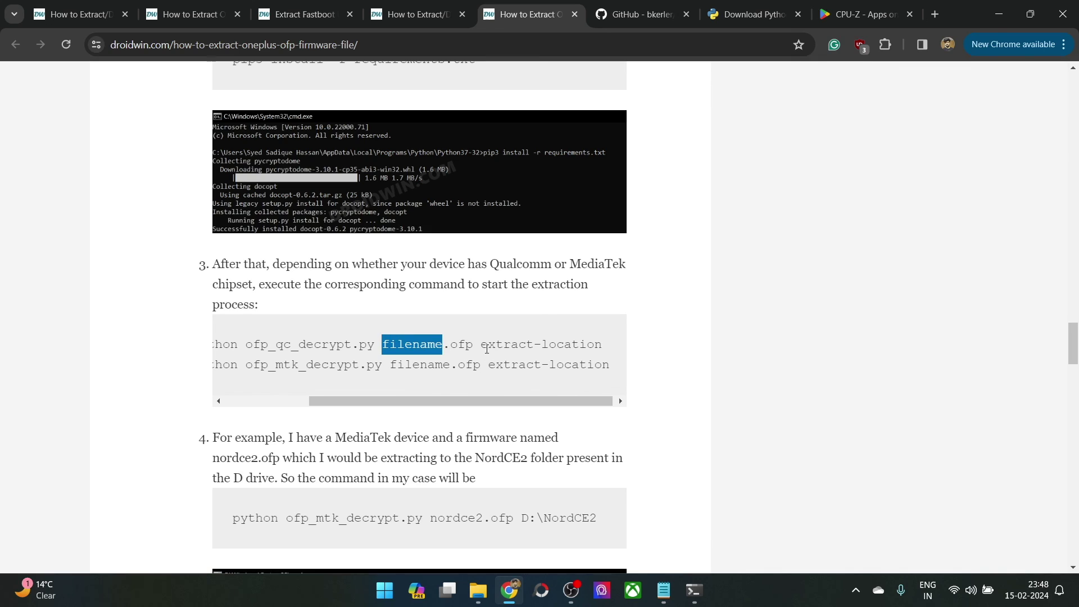
left_click_drag(478, 344, 632, 349)
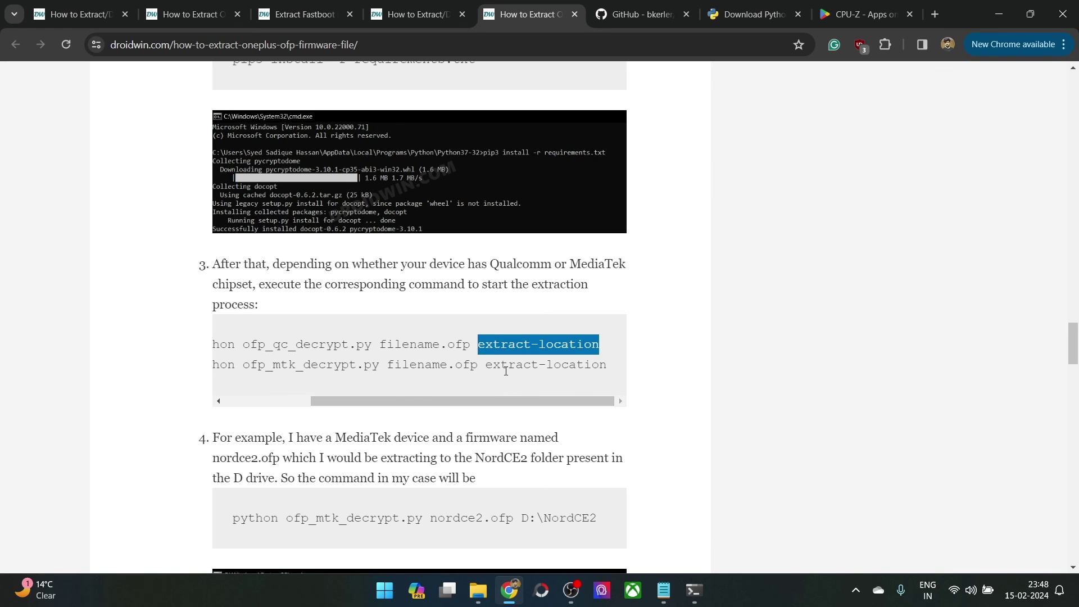
- Read items 4 to 6 of the OFP guide on the example command, the extraction process and the extracted files' location
scroll(506, 371, "down", 2)
scroll(506, 371, "down", 8)
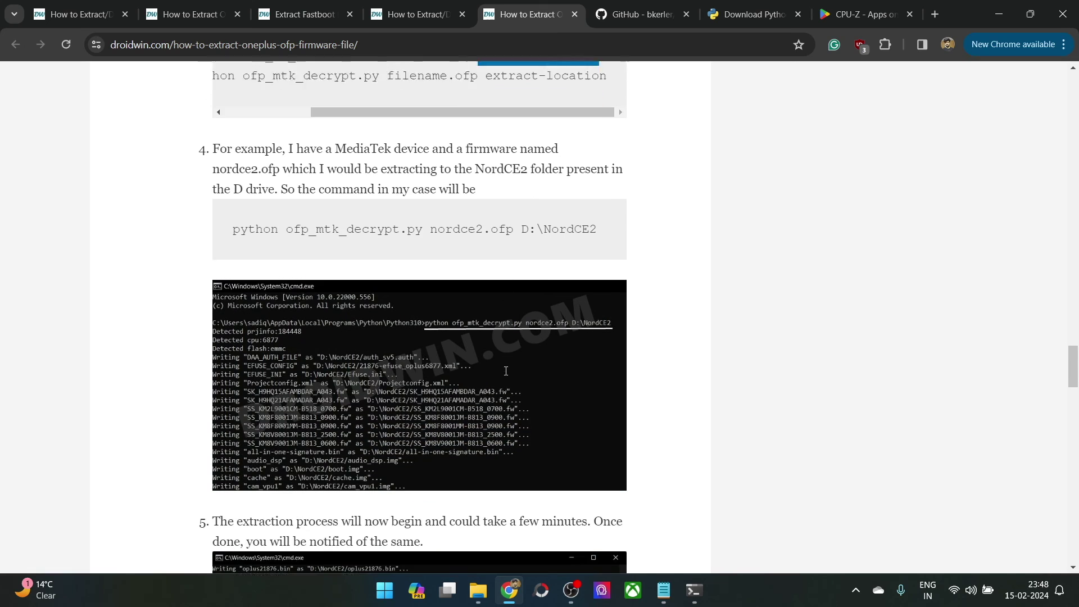
scroll(506, 372, "down", 6)
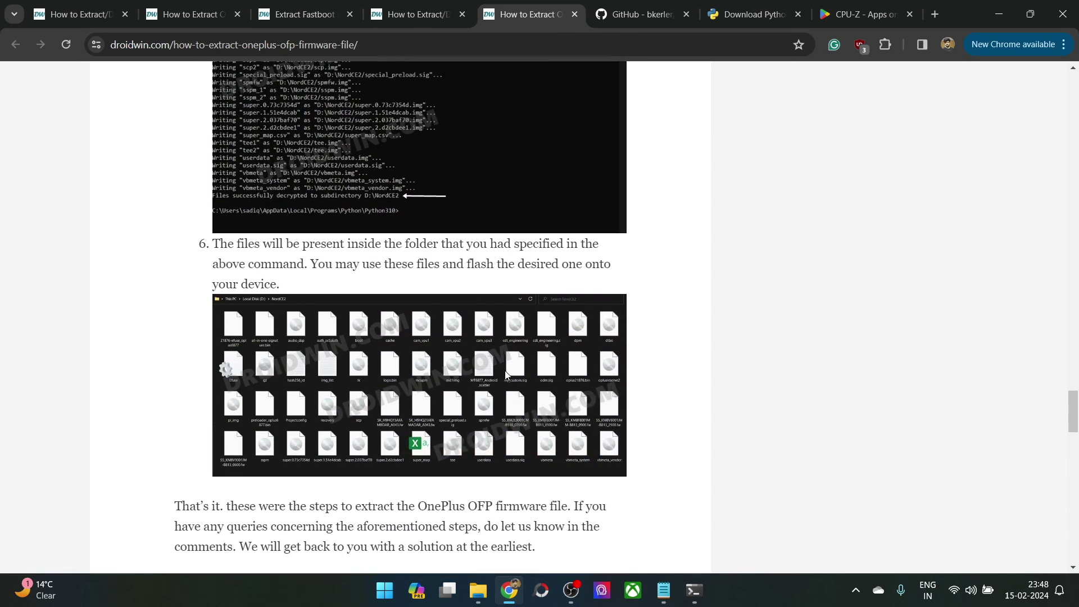
scroll(506, 371, "up", 5)
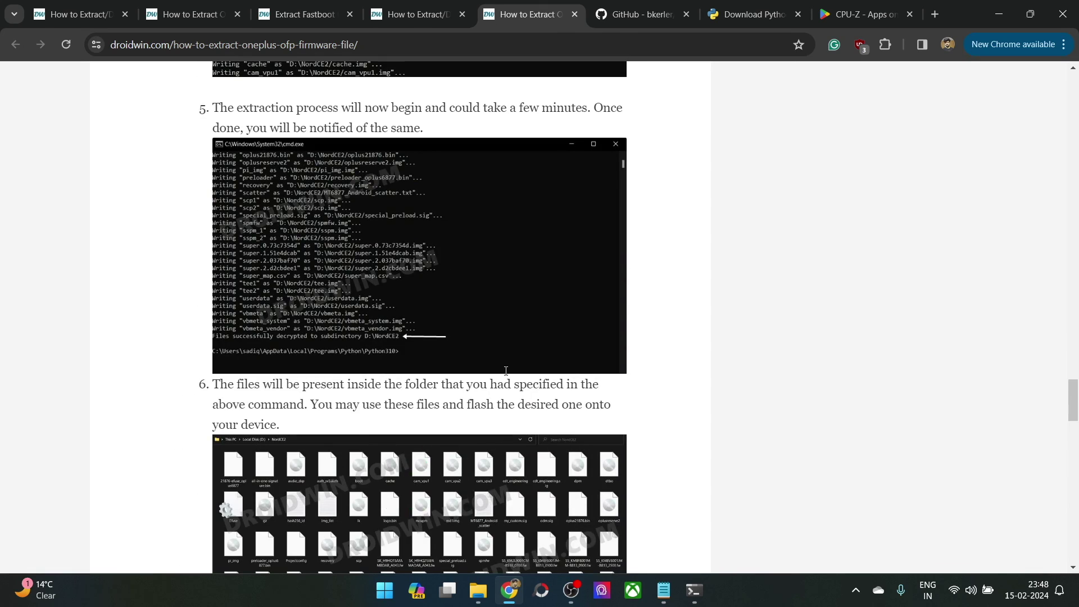